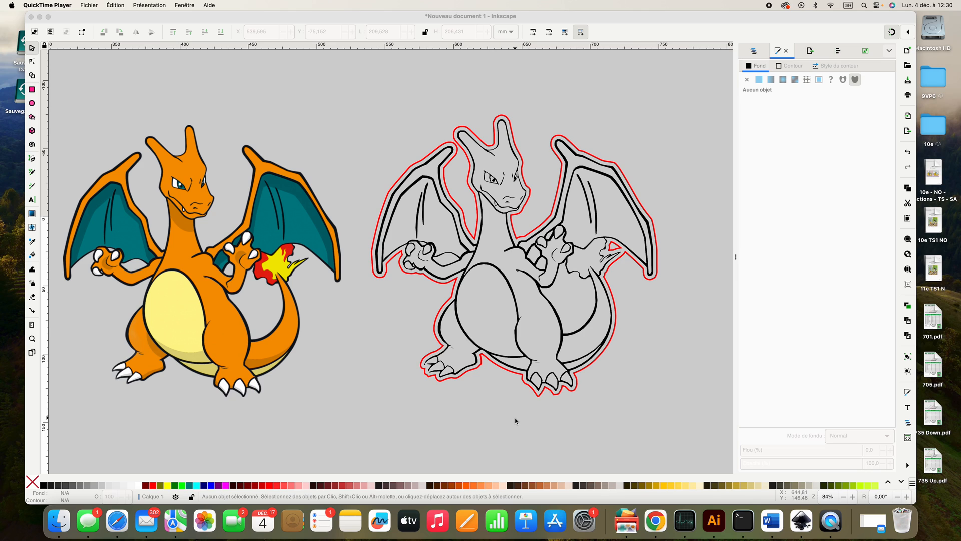
- Delete all the existing dragon drawings and outlines from the document
{"action": "left_click", "coordinate": [252, 212]}
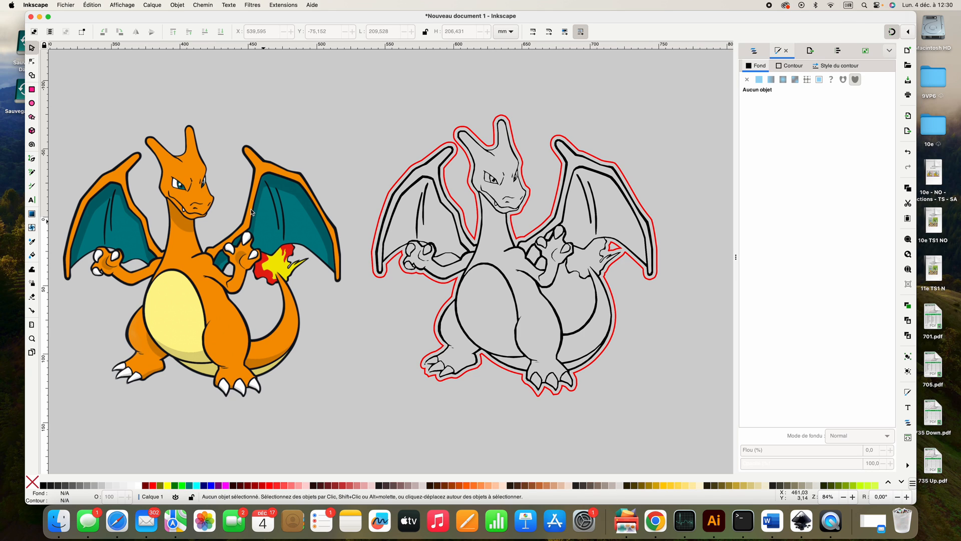
{"action": "key", "text": "super+a"}
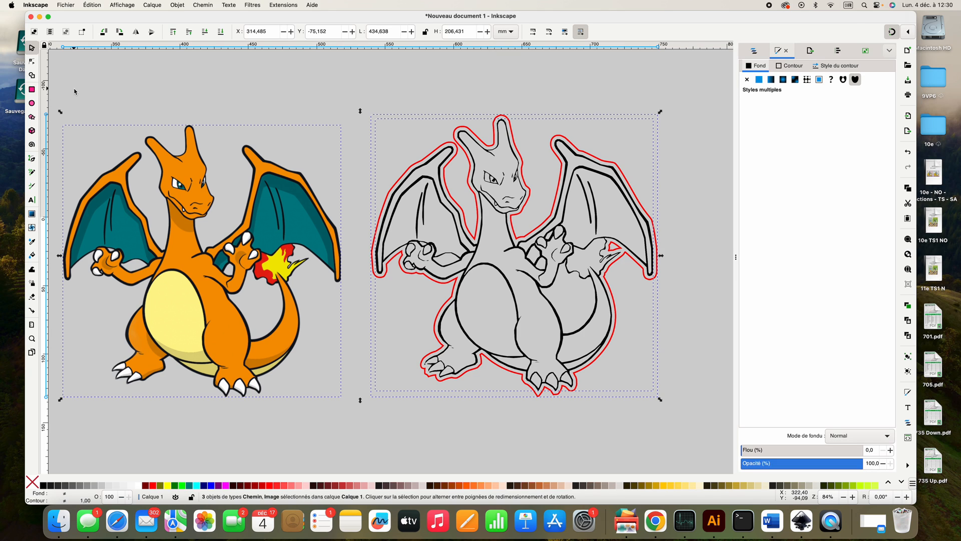
{"action": "key", "text": "Delete"}
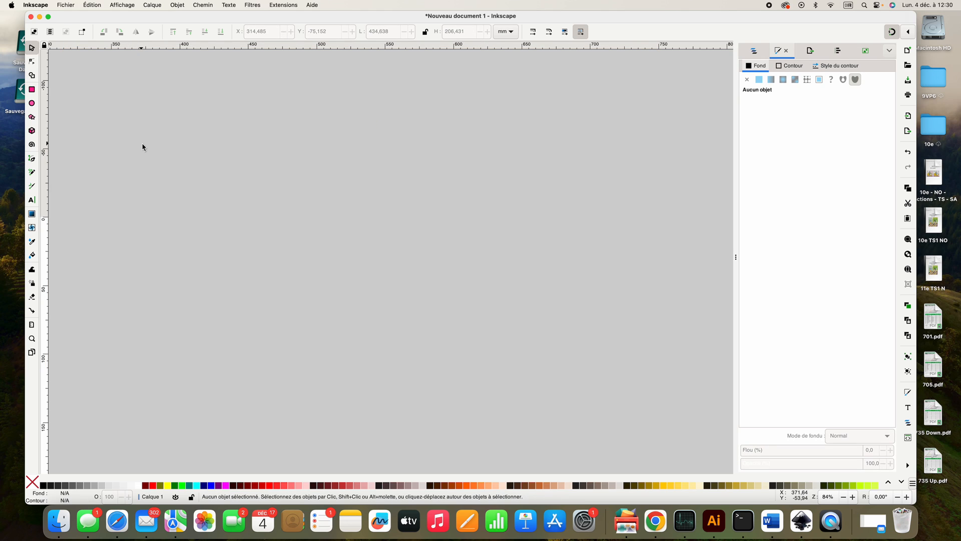
- Import the Pokemon PNG image from the desktop as embedded, with resolution taken from the file and smooth rendering
{"action": "left_click", "coordinate": [66, 5]}
{"action": "left_click", "coordinate": [60, 113]}
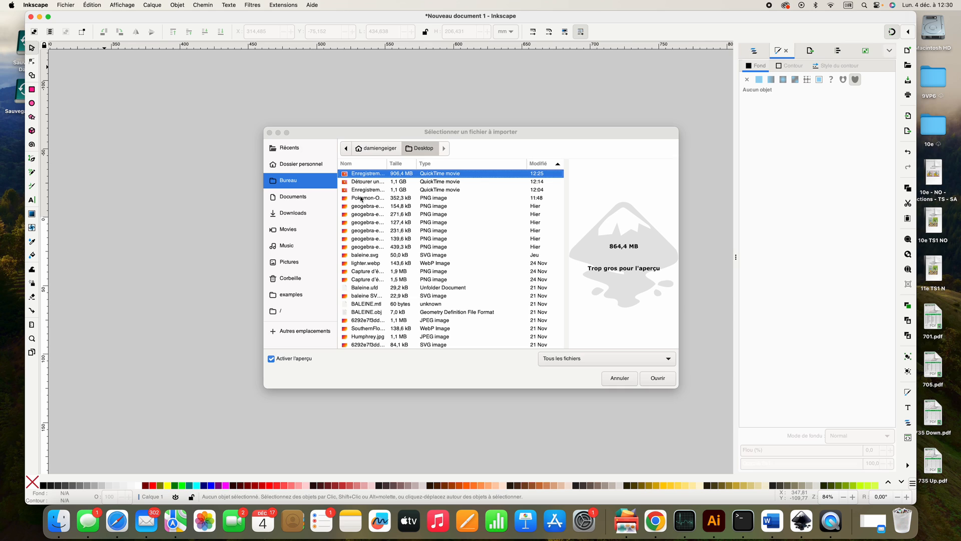
{"action": "left_click", "coordinate": [364, 199]}
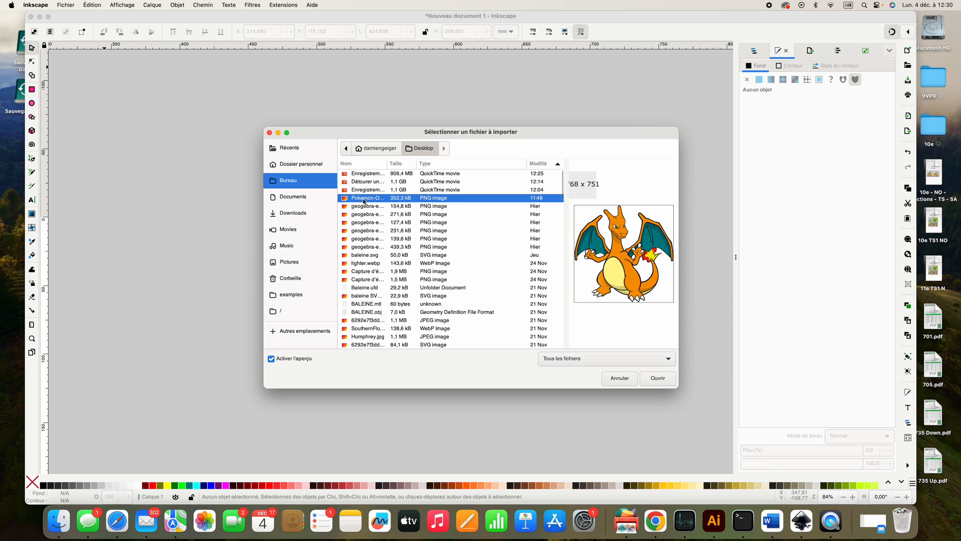
{"action": "left_click", "coordinate": [657, 379]}
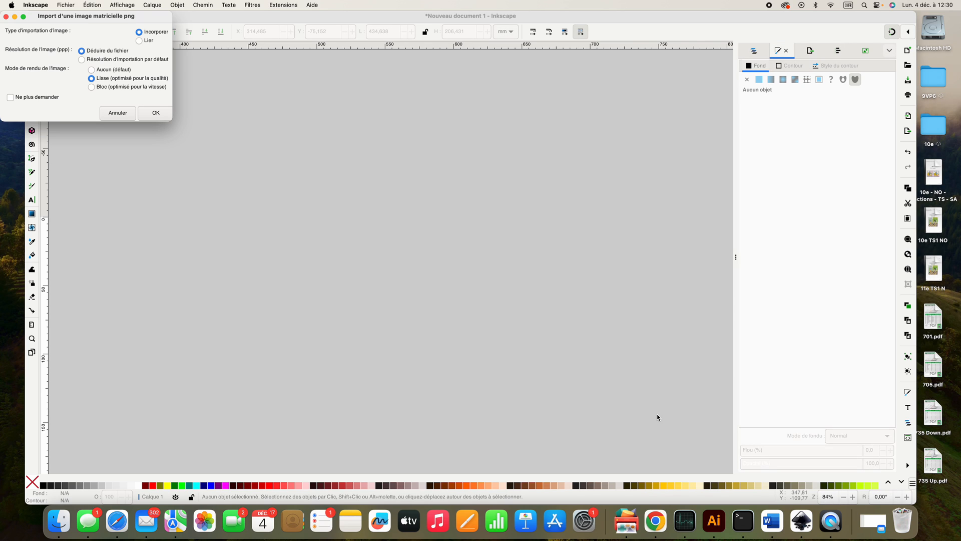
{"action": "left_click", "coordinate": [162, 114]}
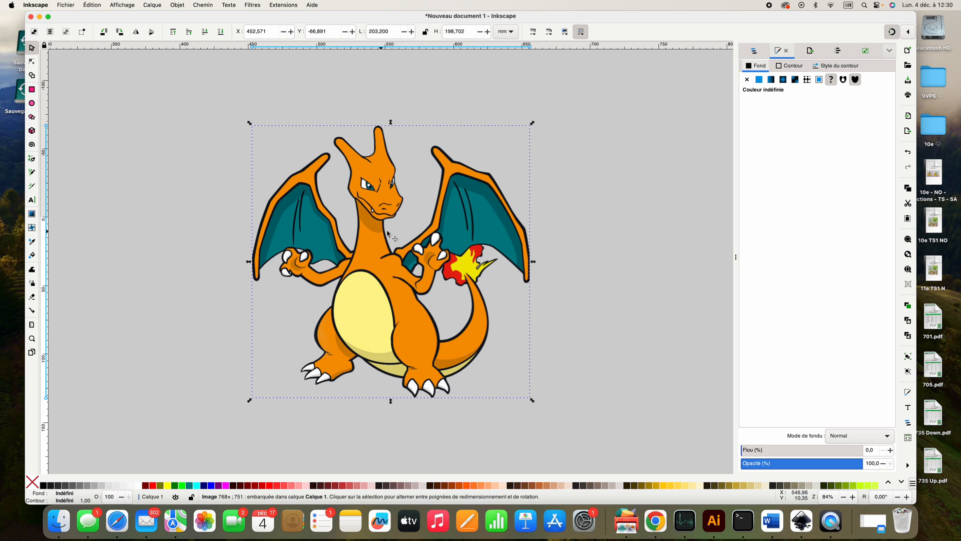
- Vectorize the imported dragon image in a single pass using brightness cutoff with a threshold of 0.294
{"action": "scroll", "coordinate": [444, 234], "scroll_direction": "right", "scroll_amount": 2}
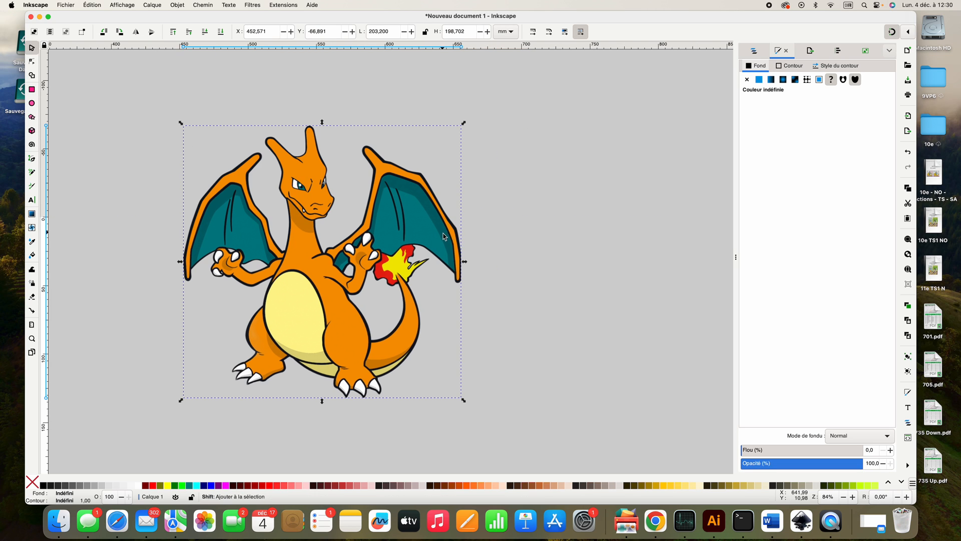
{"action": "scroll", "coordinate": [400, 241], "scroll_direction": "down", "scroll_amount": 2}
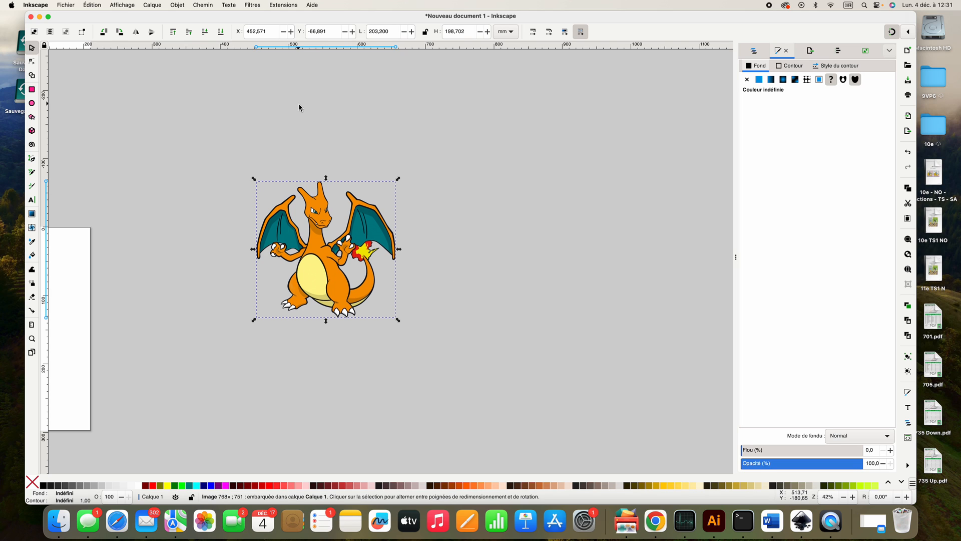
{"action": "left_click", "coordinate": [182, 5]}
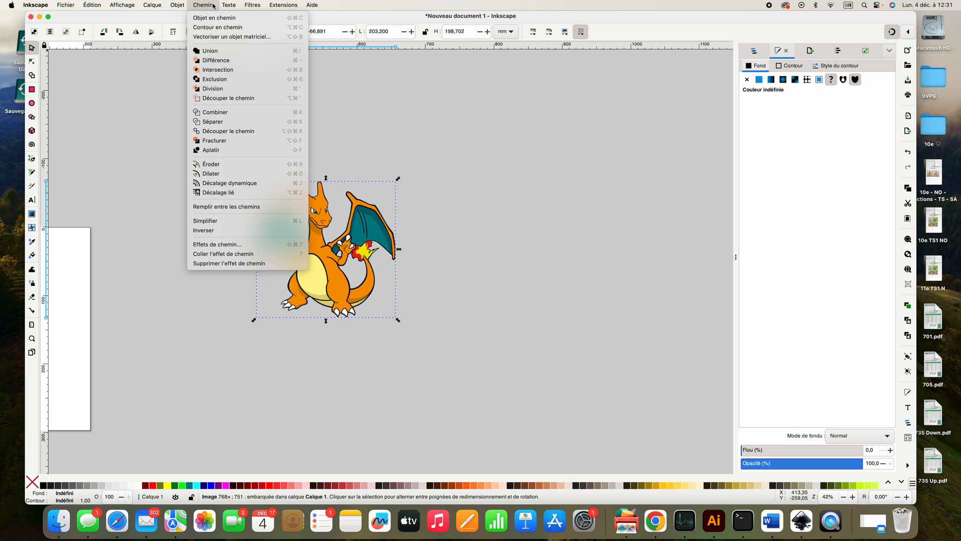
{"action": "left_click", "coordinate": [232, 37]}
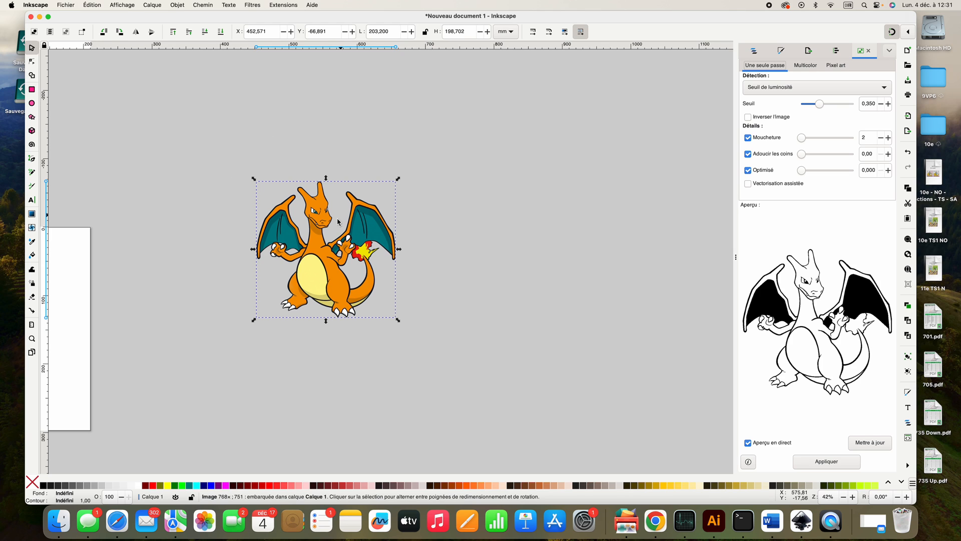
{"action": "mouse_move", "coordinate": [822, 107]}
{"action": "left_mouse_down"}
{"action": "mouse_move", "coordinate": [811, 105]}
{"action": "mouse_move", "coordinate": [847, 105]}
{"action": "mouse_move", "coordinate": [810, 108]}
{"action": "left_mouse_up"}
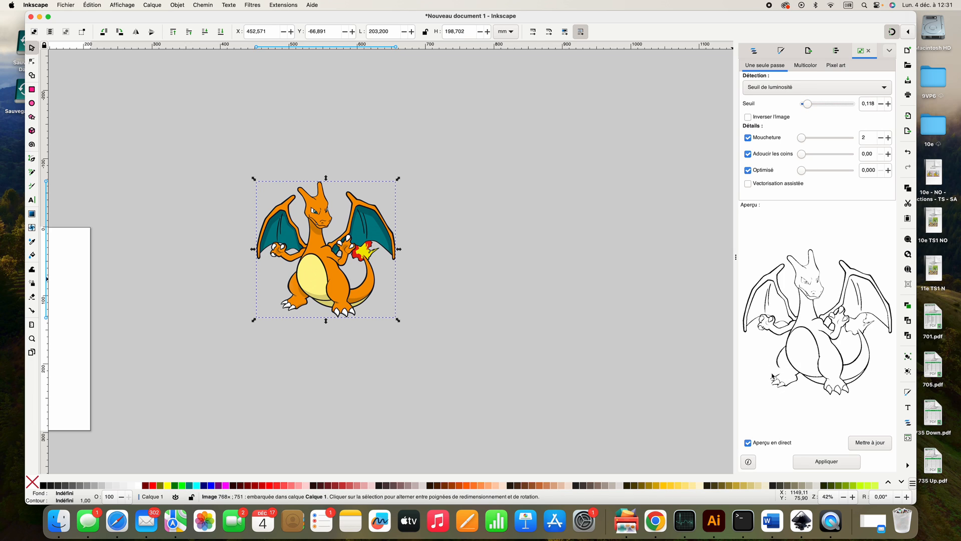
{"action": "left_click_drag", "start_coordinate": [808, 106], "coordinate": [816, 106]}
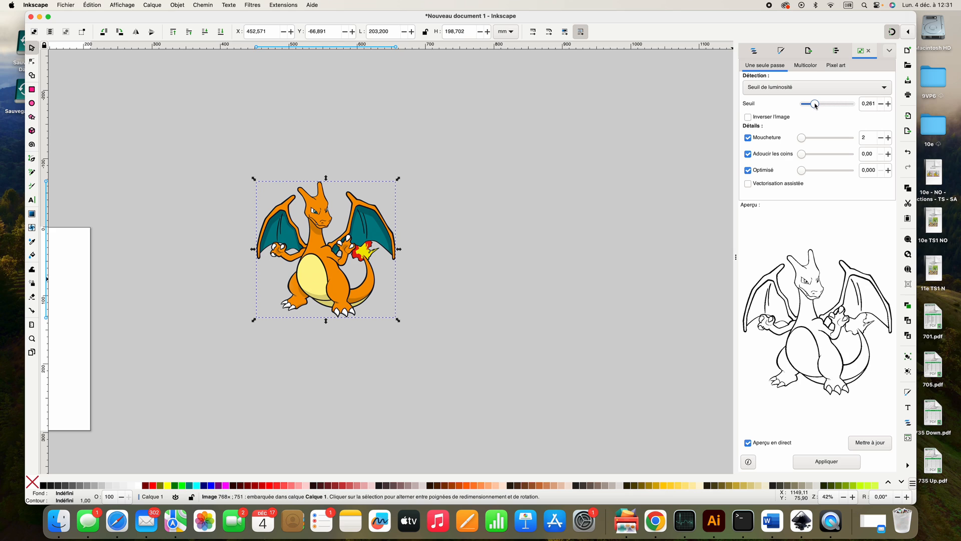
{"action": "mouse_move", "coordinate": [815, 105]}
{"action": "left_mouse_down"}
{"action": "mouse_move", "coordinate": [827, 109]}
{"action": "mouse_move", "coordinate": [818, 111]}
{"action": "left_mouse_up"}
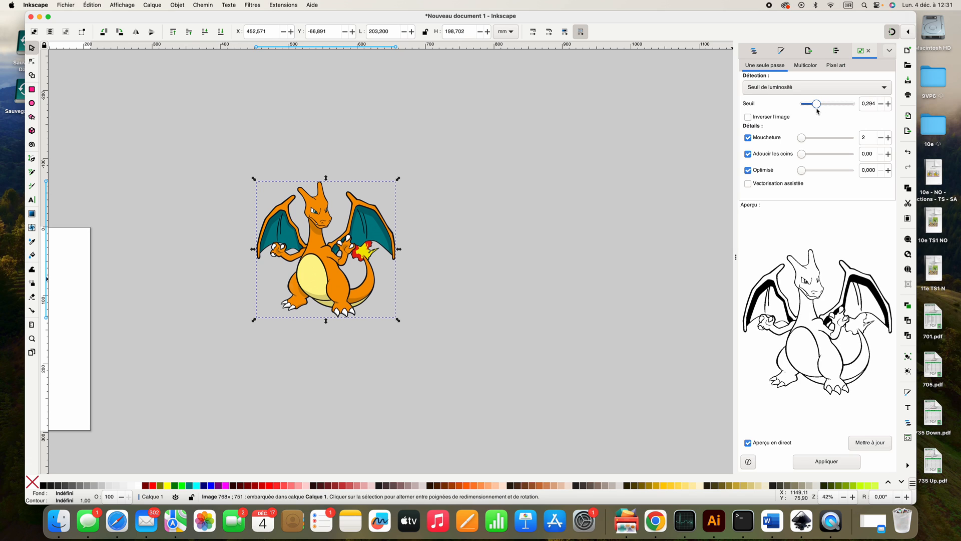
{"action": "left_click", "coordinate": [835, 463]}
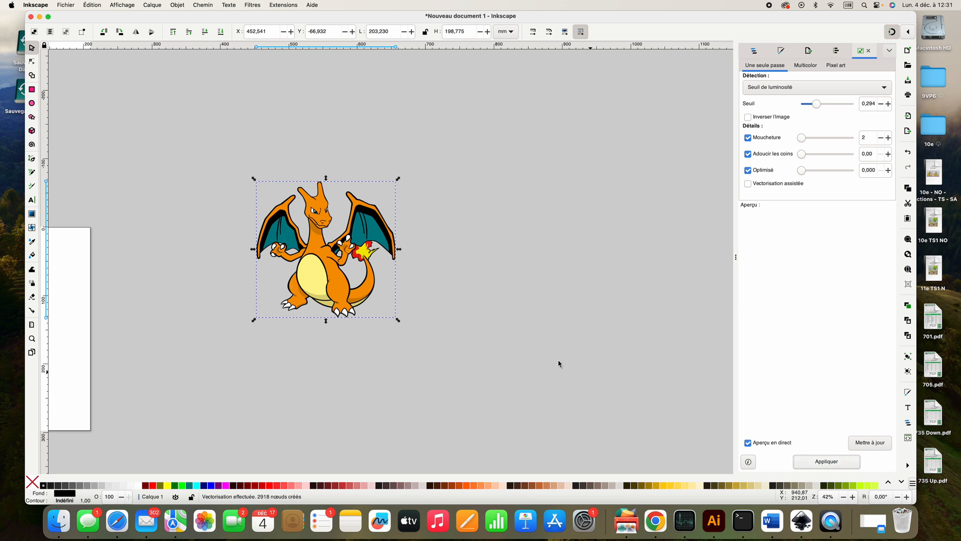
- Move the traced outline off the colour image to about X 715, Y -150 mm, and place a copy at about X 675, Y 69 mm
{"action": "mouse_move", "coordinate": [353, 231]}
{"action": "left_mouse_down"}
{"action": "mouse_move", "coordinate": [535, 201]}
{"action": "mouse_move", "coordinate": [532, 176]}
{"action": "left_mouse_up"}
{"action": "left_click", "coordinate": [615, 258]}
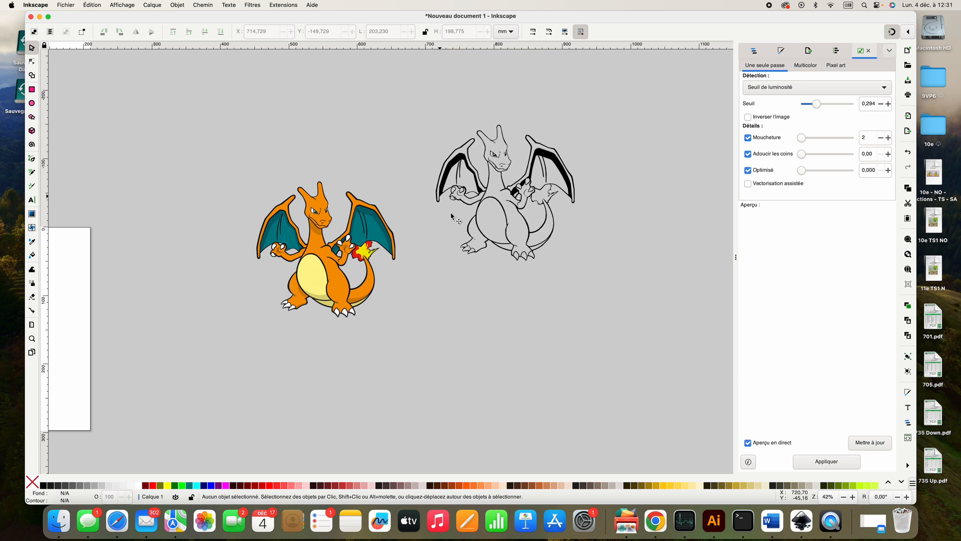
{"action": "left_click", "coordinate": [519, 200]}
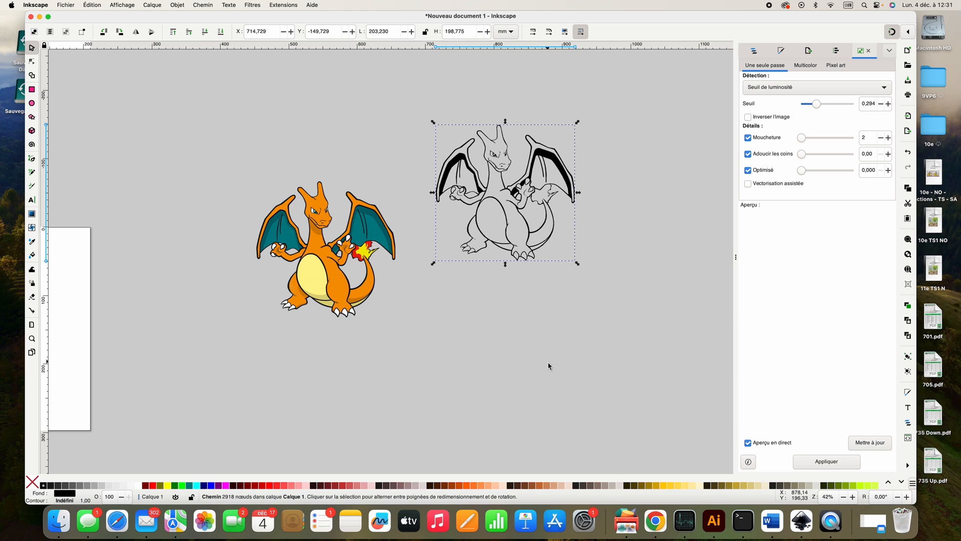
{"action": "key", "text": "ctrl+v"}
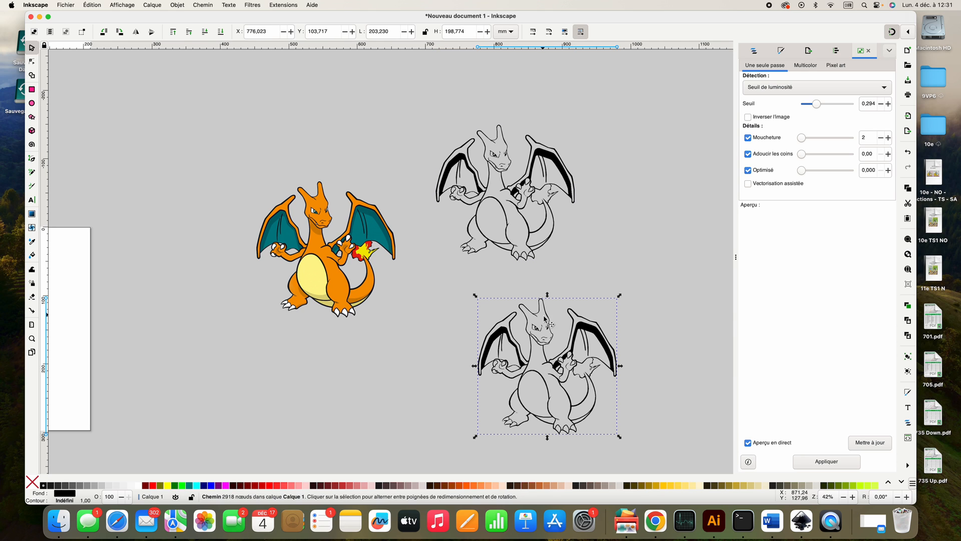
{"action": "left_click_drag", "start_coordinate": [547, 318], "coordinate": [479, 293]}
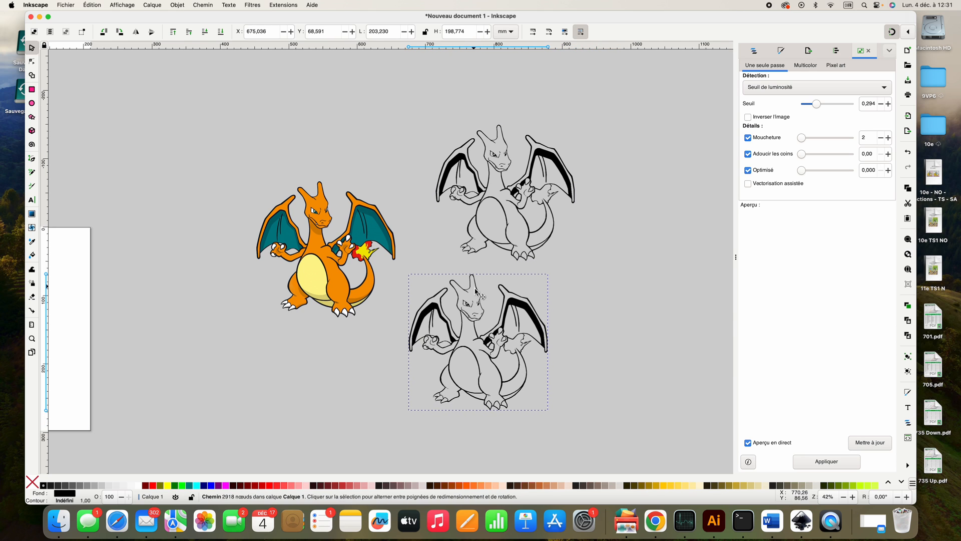
- Break the lower copy of the traced outline apart into separate paths
{"action": "scroll", "coordinate": [416, 322], "scroll_direction": "down", "scroll_amount": 3}
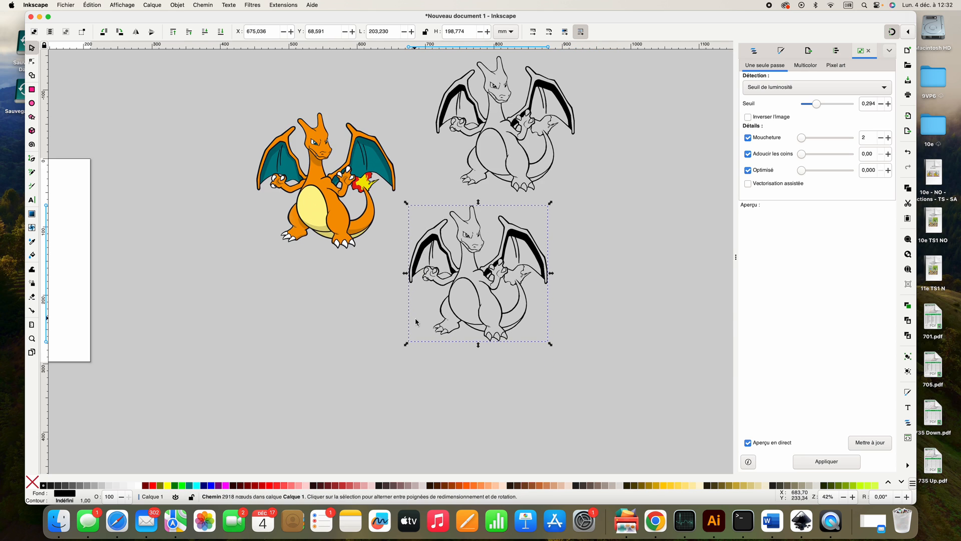
{"action": "left_click", "coordinate": [32, 338]}
{"action": "left_click", "coordinate": [479, 270]}
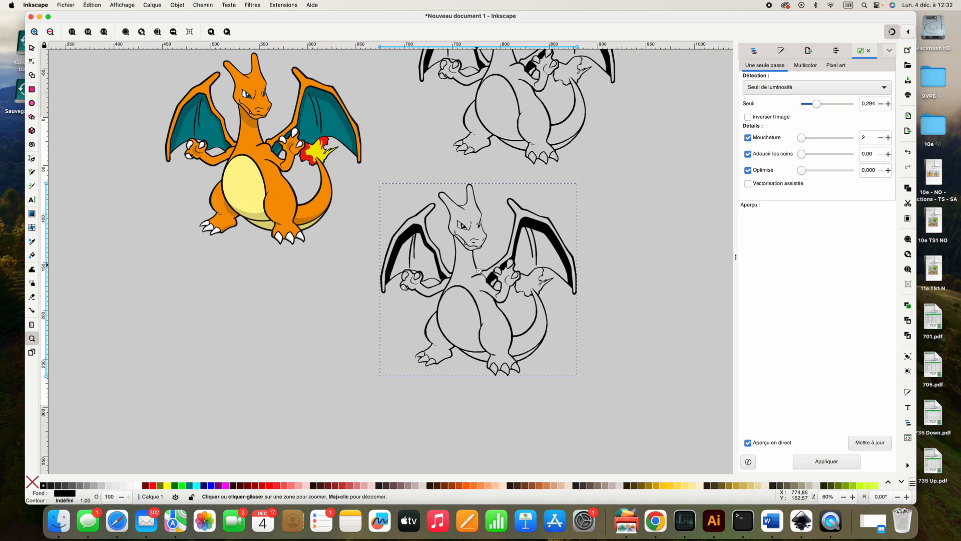
{"action": "left_click", "coordinate": [479, 271]}
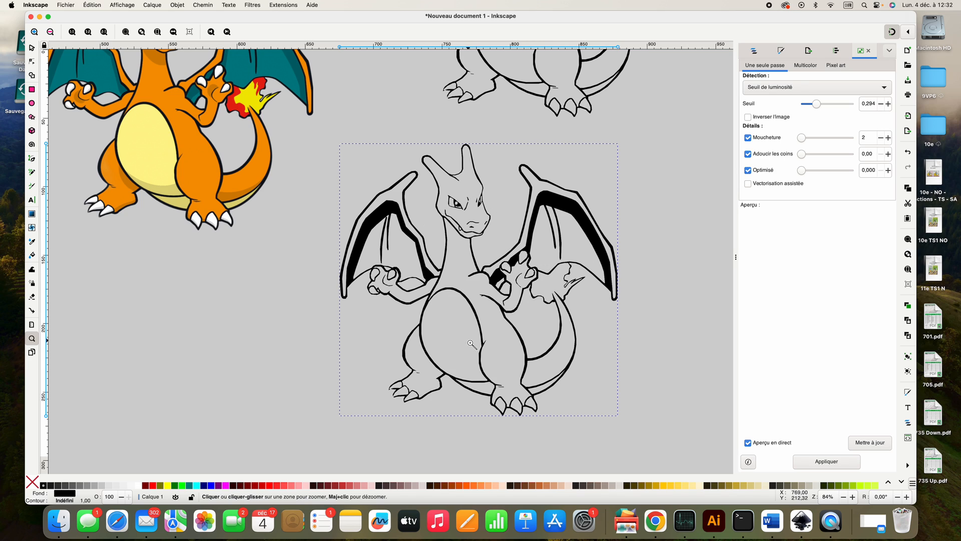
{"action": "left_click", "coordinate": [31, 48]}
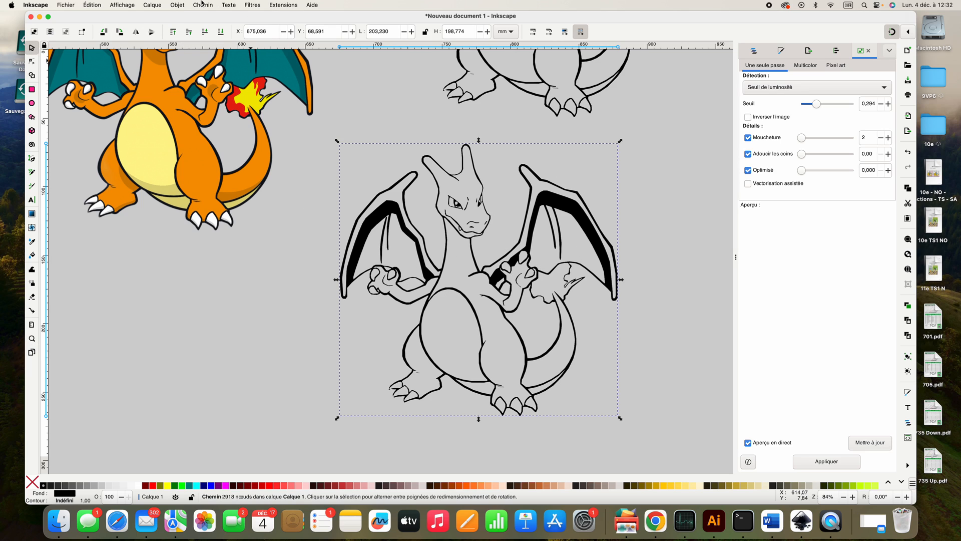
{"action": "left_click", "coordinate": [179, 5]}
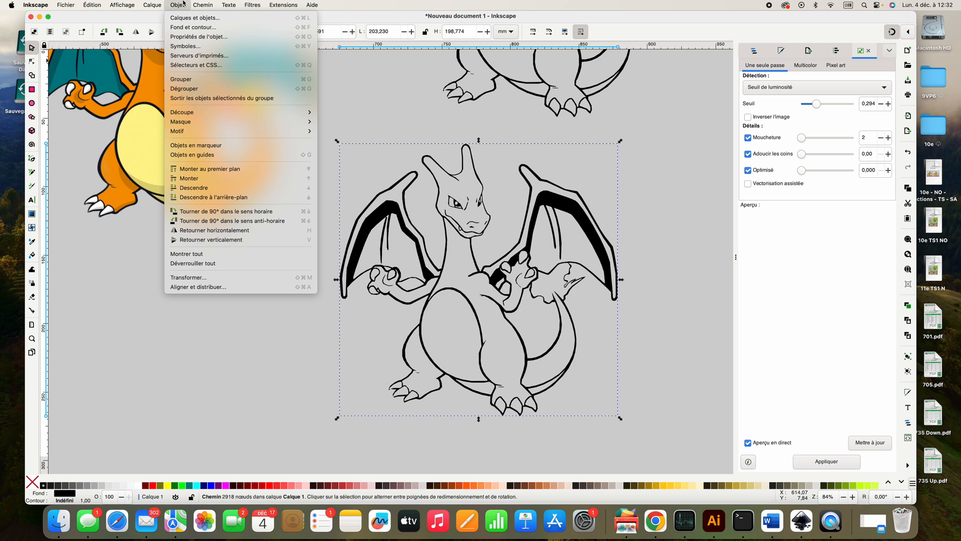
{"action": "mouse_move", "coordinate": [201, 5]}
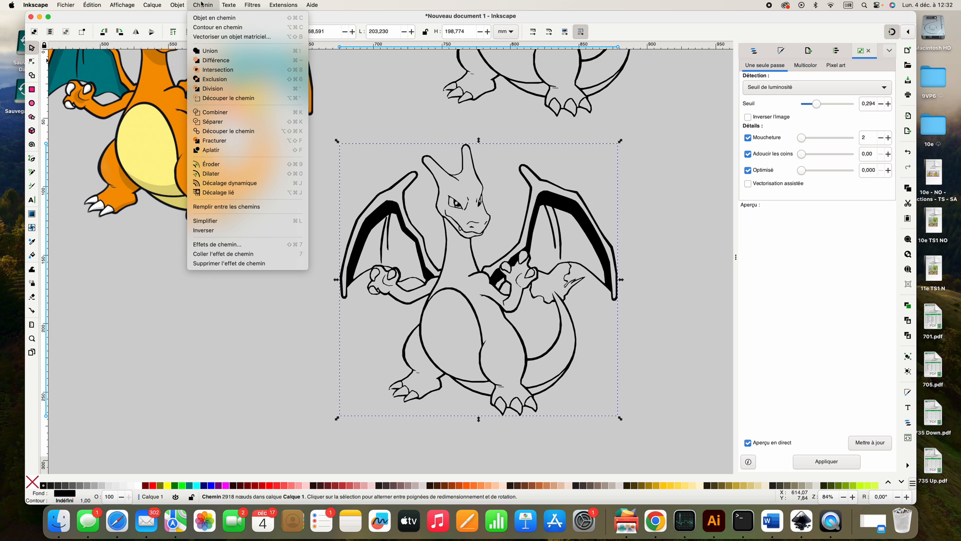
{"action": "left_click", "coordinate": [208, 124]}
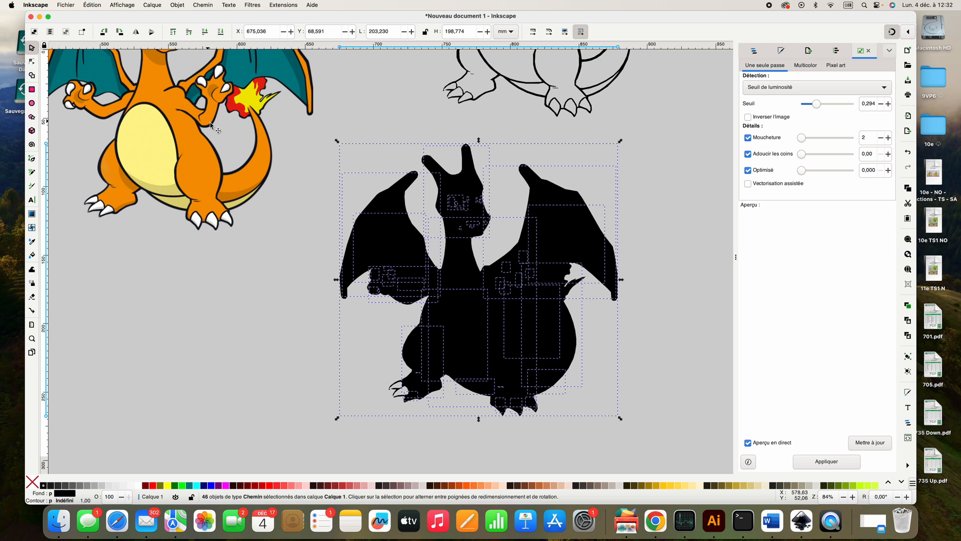
- Inspect the nodes of the outer silhouette piece, try moving that piece away from the others, and undo the move
{"action": "key", "text": "super+k"}
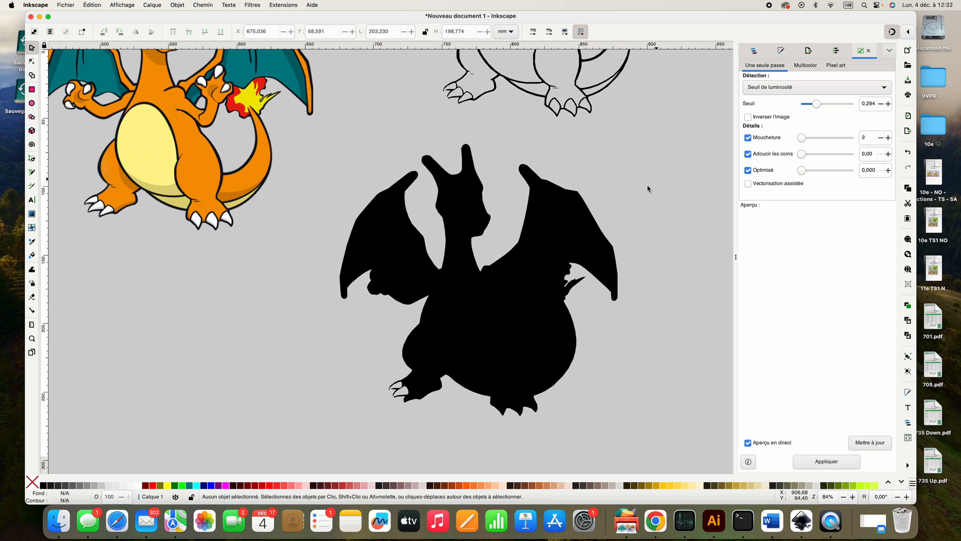
{"action": "double_click", "coordinate": [562, 241]}
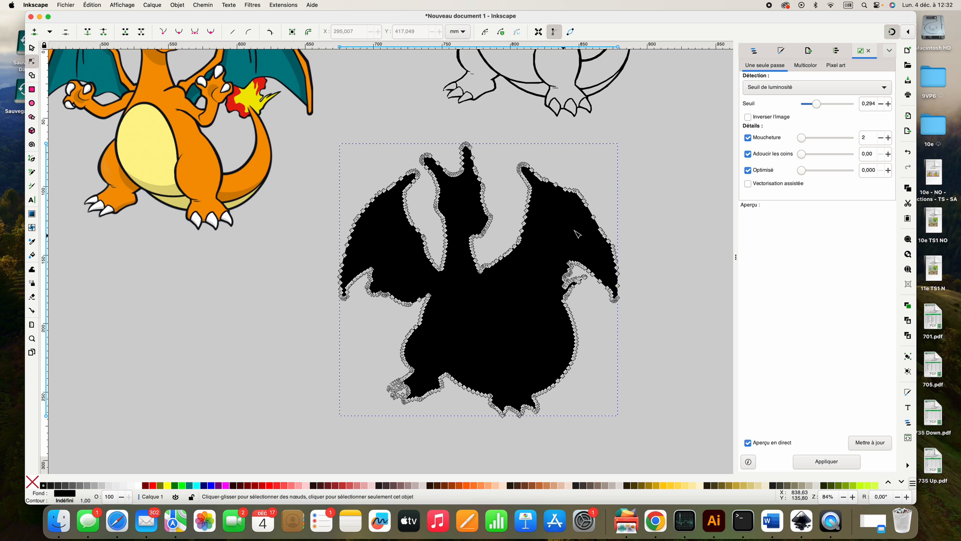
{"action": "left_click", "coordinate": [687, 178]}
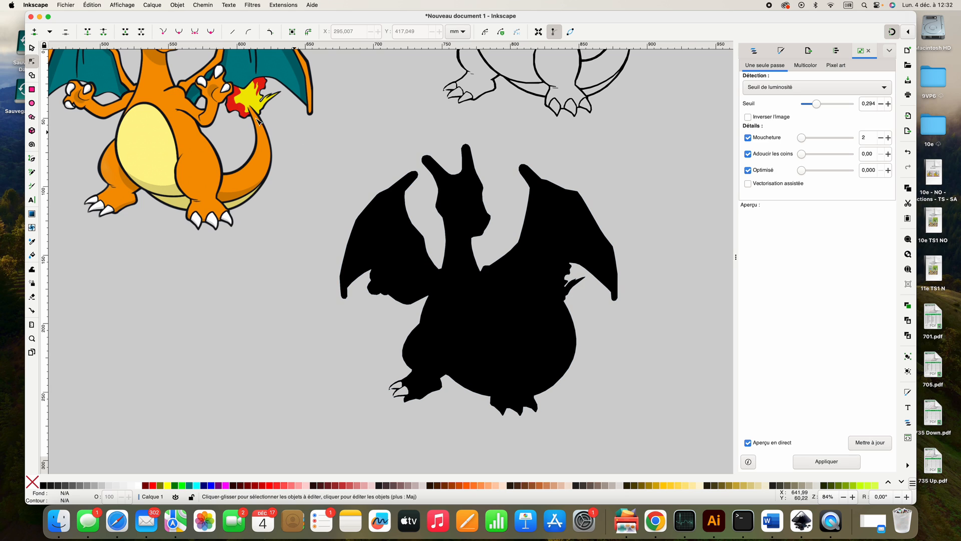
{"action": "left_click", "coordinate": [32, 48]}
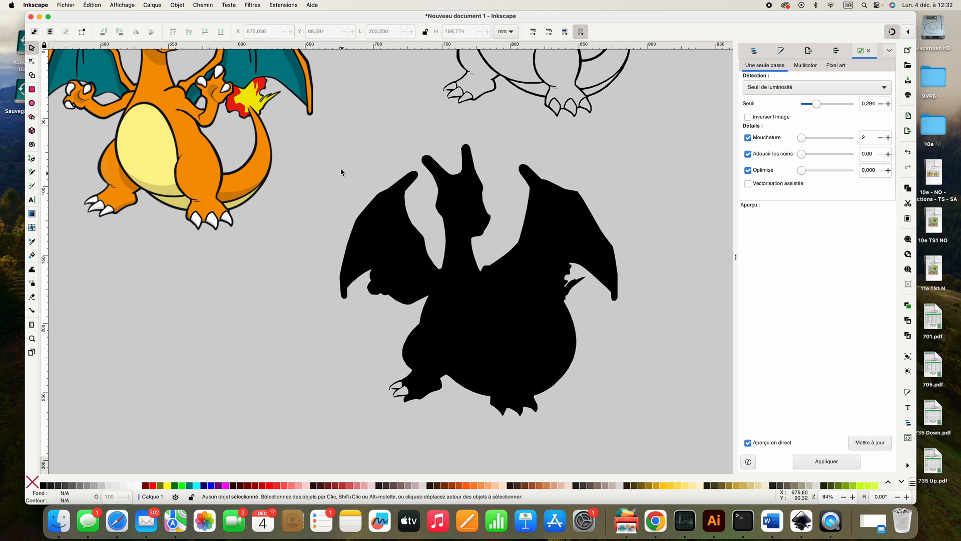
{"action": "mouse_move", "coordinate": [568, 228]}
{"action": "left_mouse_down"}
{"action": "mouse_move", "coordinate": [428, 340]}
{"action": "mouse_move", "coordinate": [353, 339]}
{"action": "left_mouse_up"}
{"action": "key", "text": "super+z"}
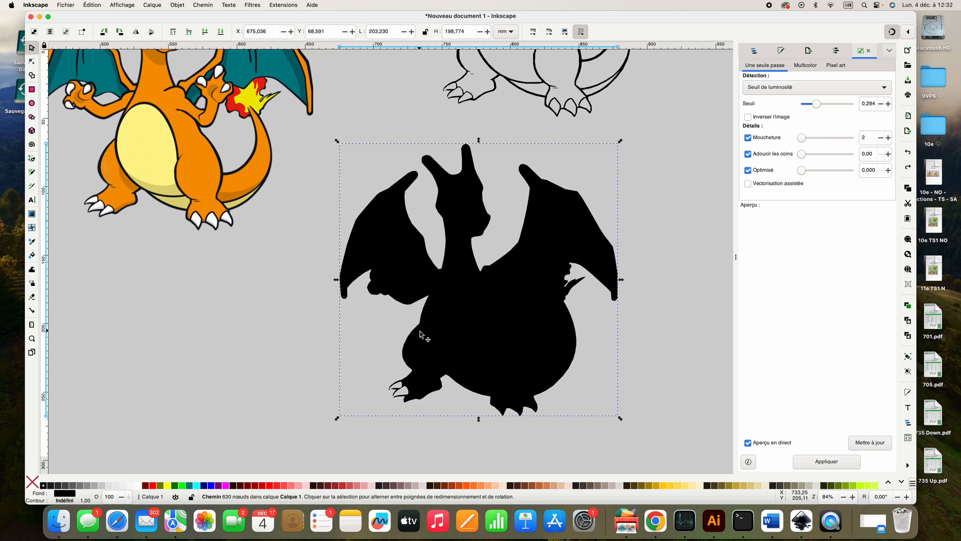
- Unite all the separated pieces into one silhouette path and move it about 8 mm right and 7 mm down
{"action": "mouse_move", "coordinate": [662, 141]}
{"action": "left_mouse_down"}
{"action": "mouse_move", "coordinate": [523, 188]}
{"action": "mouse_move", "coordinate": [302, 443]}
{"action": "mouse_move", "coordinate": [321, 445]}
{"action": "left_mouse_up"}
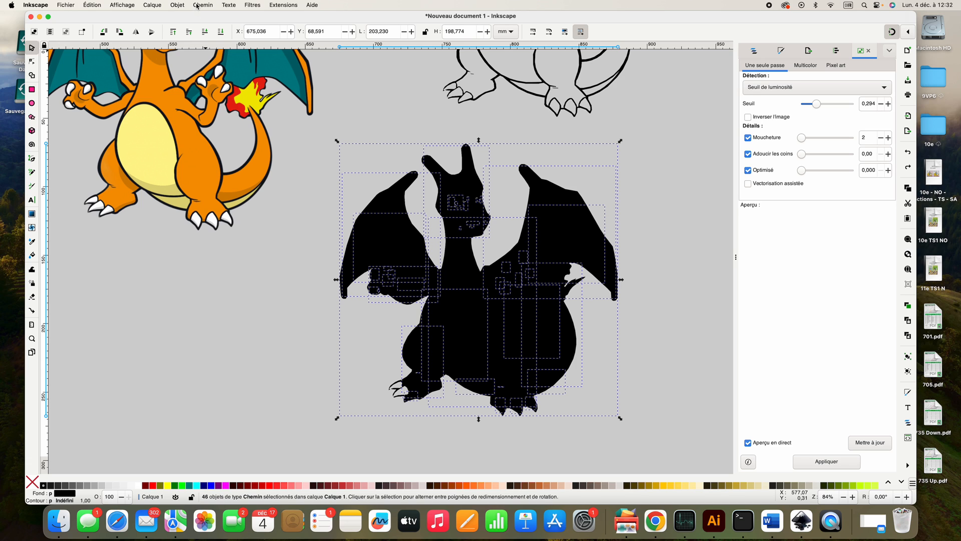
{"action": "left_click", "coordinate": [175, 5]}
{"action": "mouse_move", "coordinate": [218, 3]}
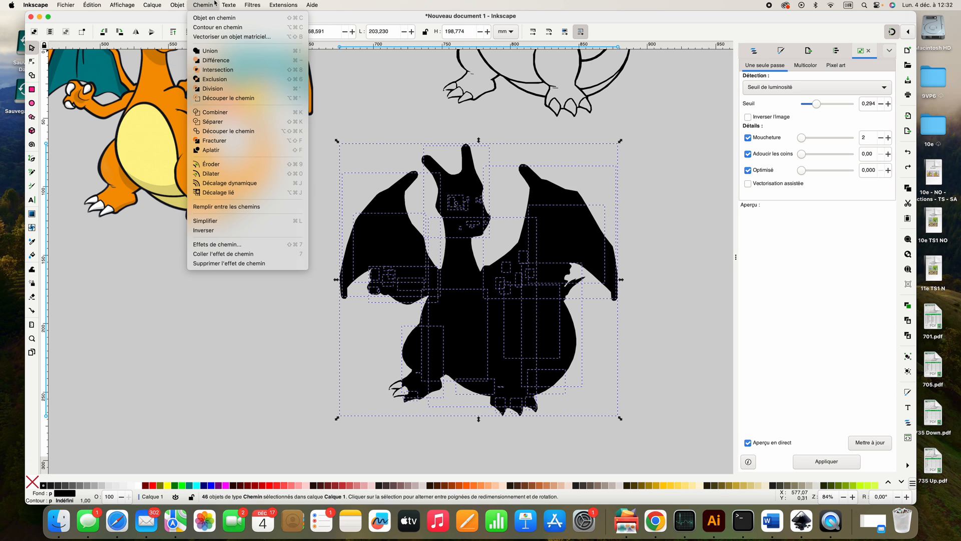
{"action": "left_click", "coordinate": [205, 51]}
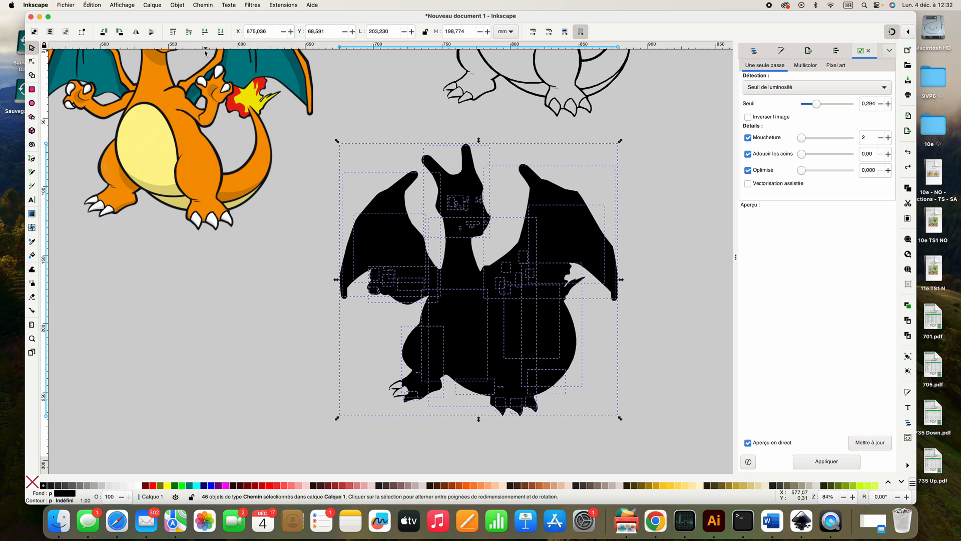
{"action": "left_click_drag", "start_coordinate": [464, 290], "coordinate": [499, 321]}
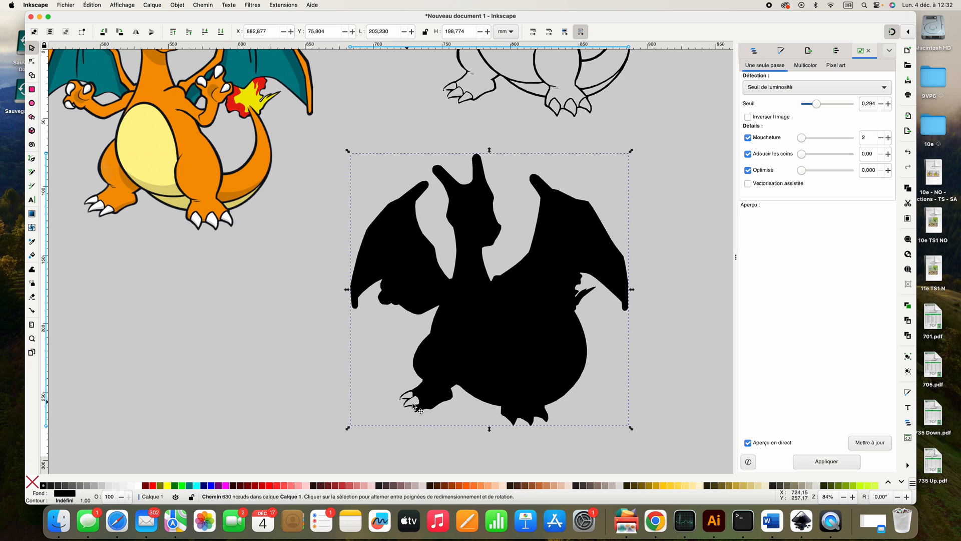
- Delete the nodes along the inner ends of the two open claws on the silhouette's left foot
{"action": "scroll", "coordinate": [399, 363], "scroll_direction": "down", "scroll_amount": 3}
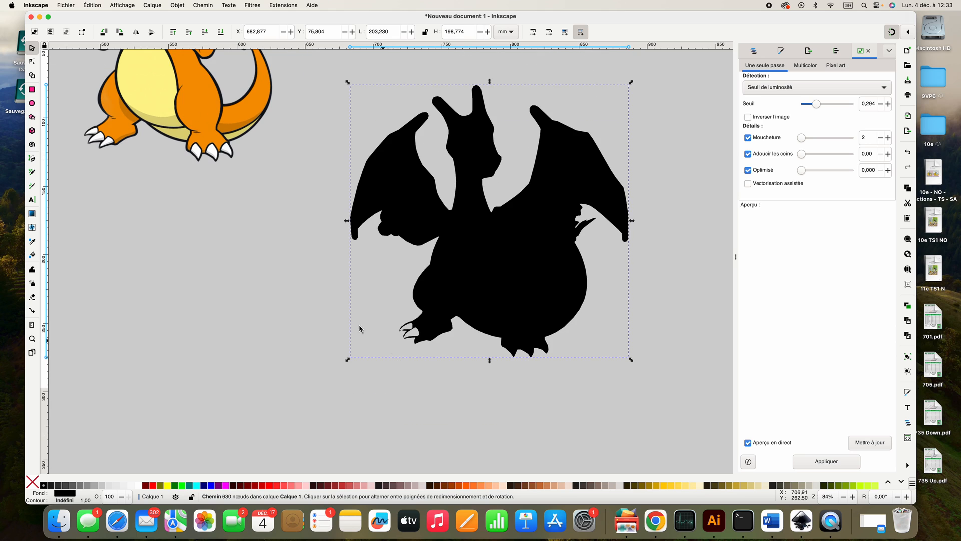
{"action": "left_click", "coordinate": [32, 338]}
{"action": "left_click", "coordinate": [426, 334]}
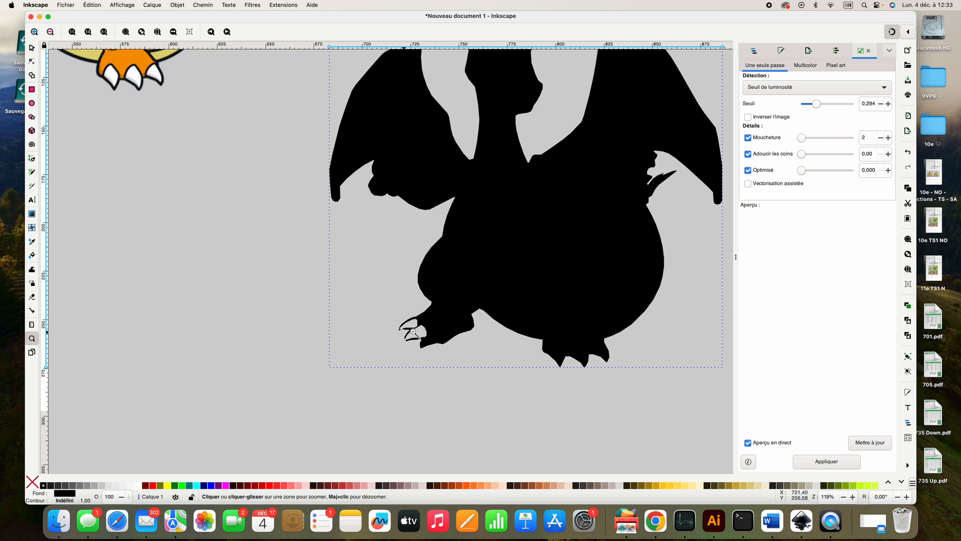
{"action": "left_click", "coordinate": [423, 333]}
{"action": "left_click", "coordinate": [422, 333]}
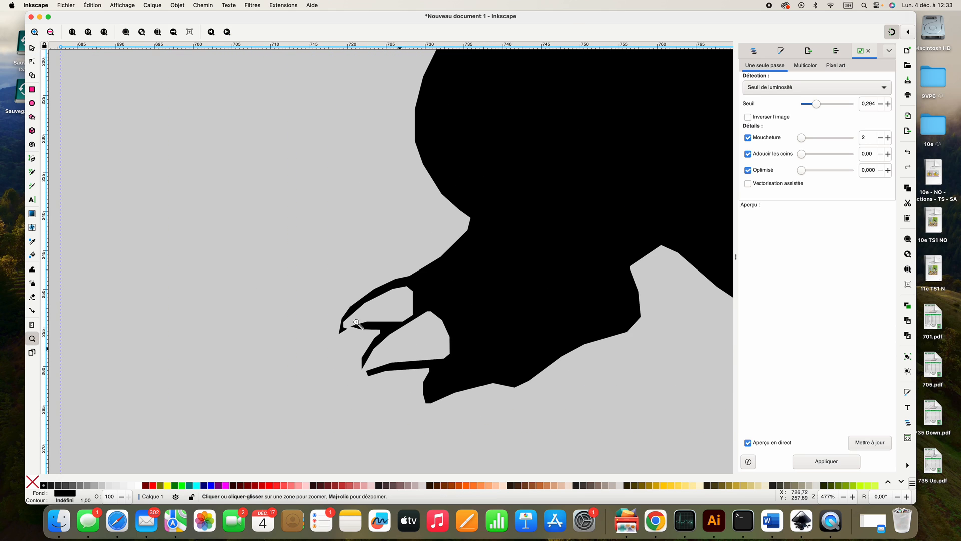
{"action": "left_click", "coordinate": [32, 61]}
{"action": "left_click_drag", "start_coordinate": [466, 286], "coordinate": [415, 365]}
{"action": "key", "text": "Delete"}
{"action": "left_click_drag", "start_coordinate": [417, 284], "coordinate": [391, 334]}
{"action": "key", "text": "Delete"}
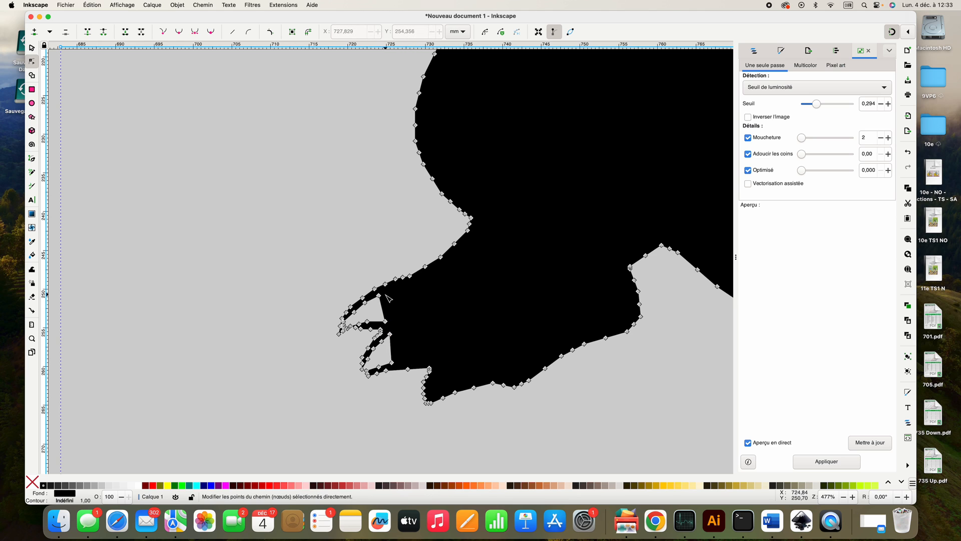
- Delete the remaining inner nodes of the left foot's upper claw to close its opening
{"action": "left_click", "coordinate": [384, 323]}
{"action": "key", "text": "Delete"}
{"action": "left_click", "coordinate": [369, 310]}
{"action": "key", "text": "Delete"}
{"action": "left_click", "coordinate": [367, 320]}
{"action": "key", "text": "Delete"}
- Delete the remaining inner nodes of the left foot's lower claw so it becomes solid
{"action": "left_click", "coordinate": [390, 334]}
{"action": "key", "text": "Delete"}
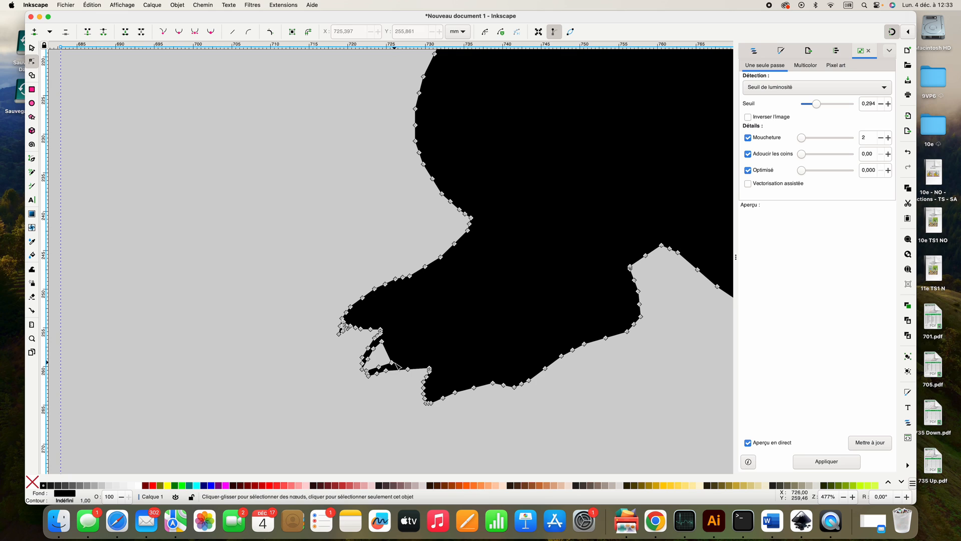
{"action": "key", "text": "Delete"}
{"action": "left_click", "coordinate": [379, 367]}
{"action": "key", "text": "Delete"}
{"action": "key", "text": "Delete"}
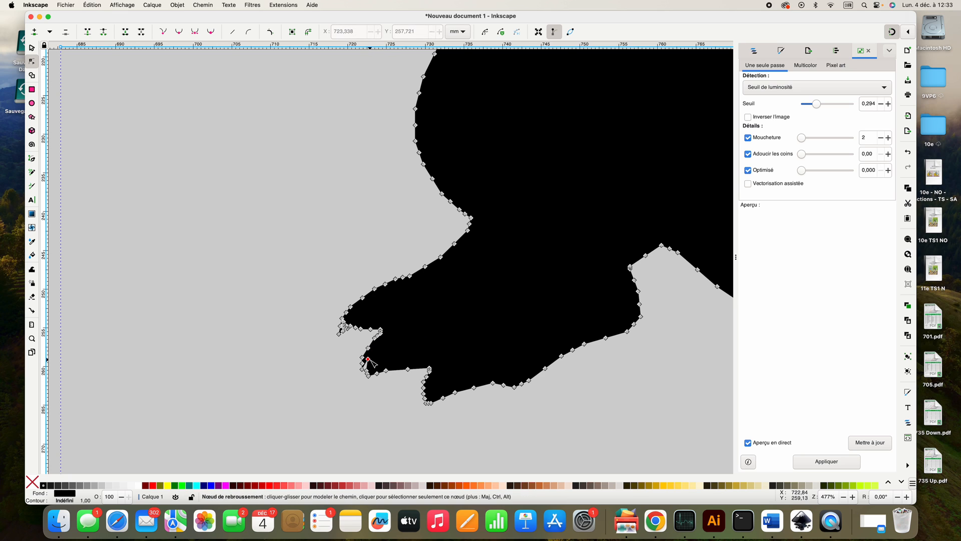
{"action": "left_click", "coordinate": [367, 370]}
{"action": "key", "text": "Delete"}
- Clean up the notch under the tip of the left foot's upper claw by deleting its stray nodes
{"action": "left_click", "coordinate": [346, 328]}
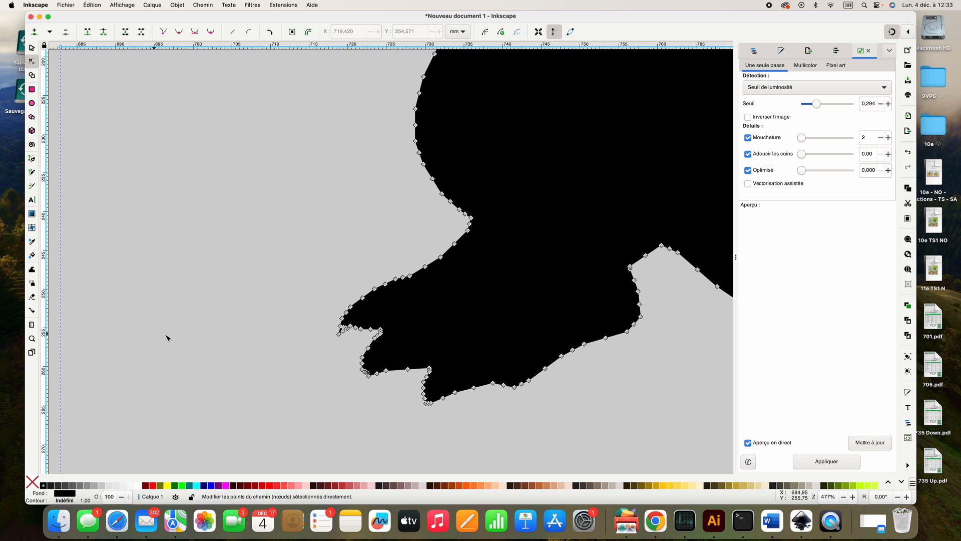
{"action": "left_click", "coordinate": [32, 338]}
{"action": "left_click", "coordinate": [354, 332]}
{"action": "left_click", "coordinate": [354, 332]}
{"action": "left_click", "coordinate": [354, 332]}
{"action": "left_click", "coordinate": [354, 332]}
{"action": "left_click", "coordinate": [354, 332]}
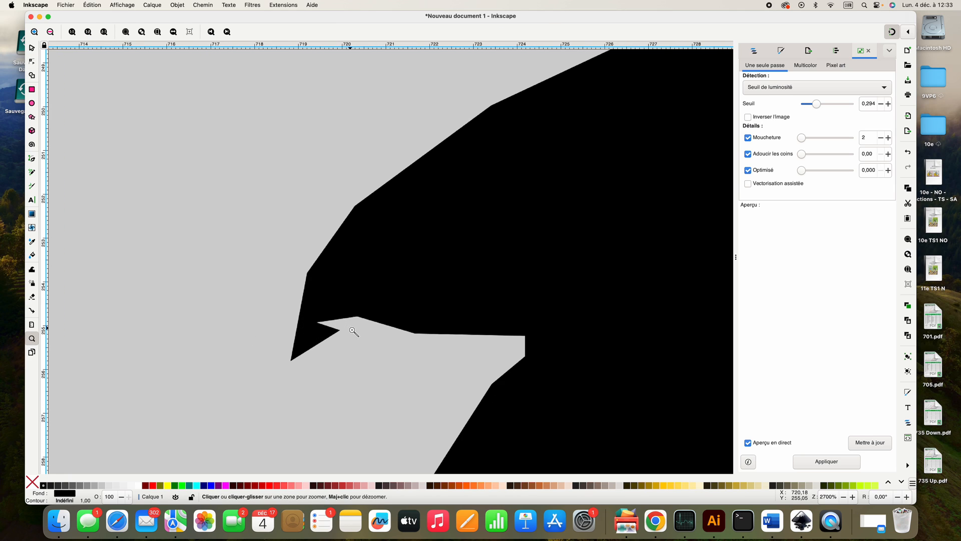
{"action": "left_click", "coordinate": [32, 60]}
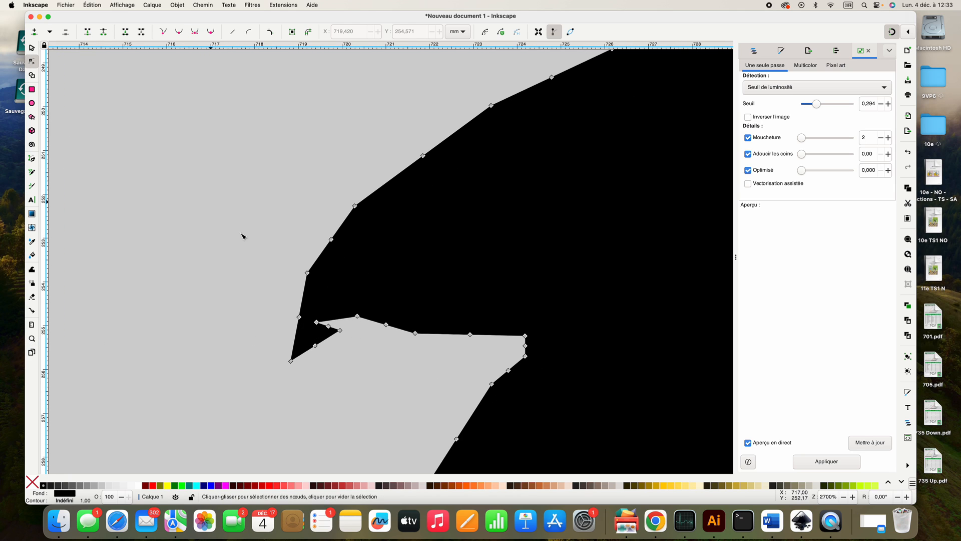
{"action": "left_click", "coordinate": [317, 323]}
{"action": "key", "text": "Delete"}
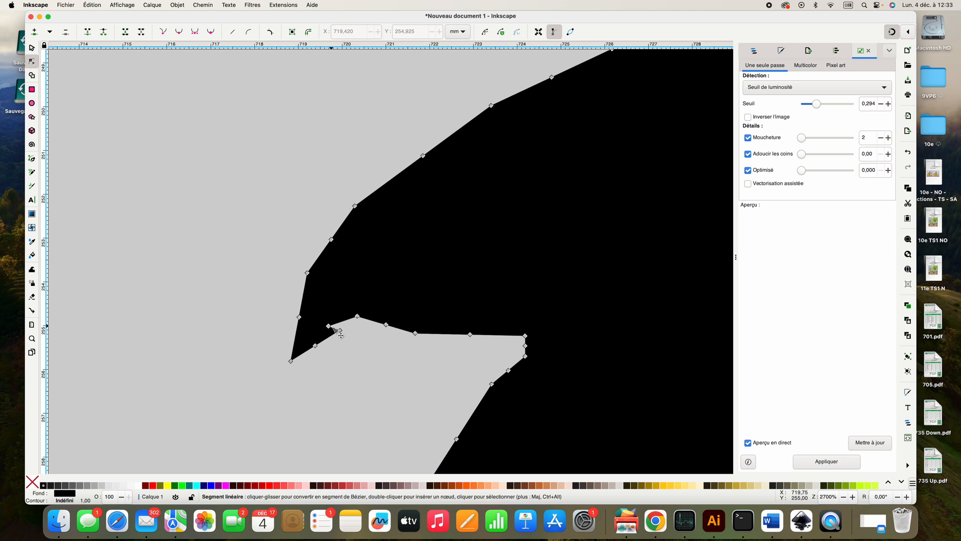
{"action": "left_click", "coordinate": [357, 317]}
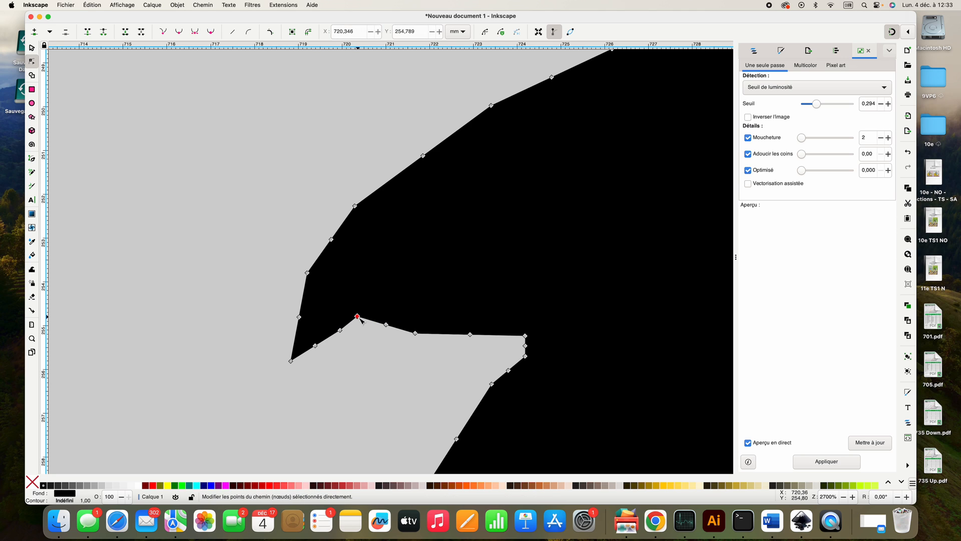
{"action": "key", "text": "Delete"}
- Remove the silhouette's fill and give it a flat red stroke (ff0000)
{"action": "left_click", "coordinate": [32, 340]}
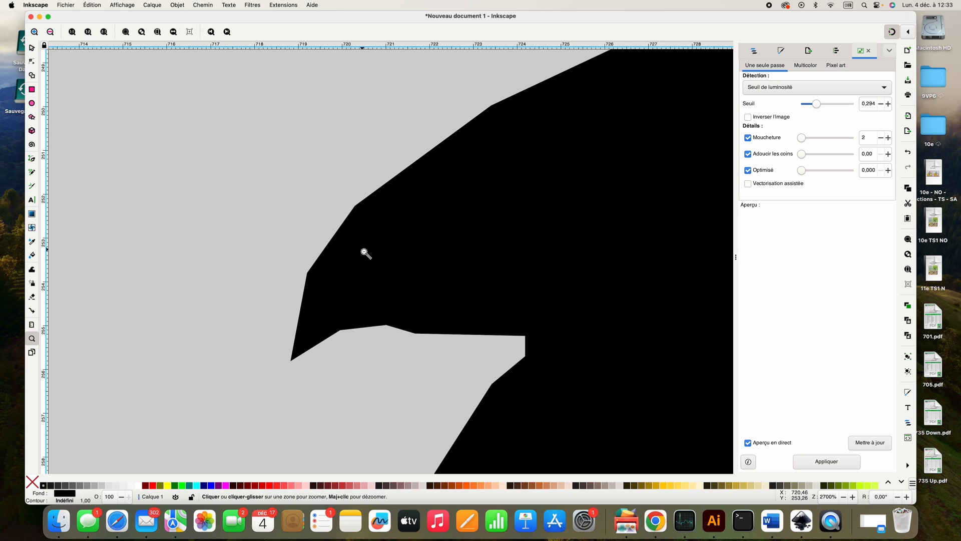
{"action": "left_click", "coordinate": [459, 232], "text": "shift"}
{"action": "left_click", "coordinate": [458, 230], "text": "shift"}
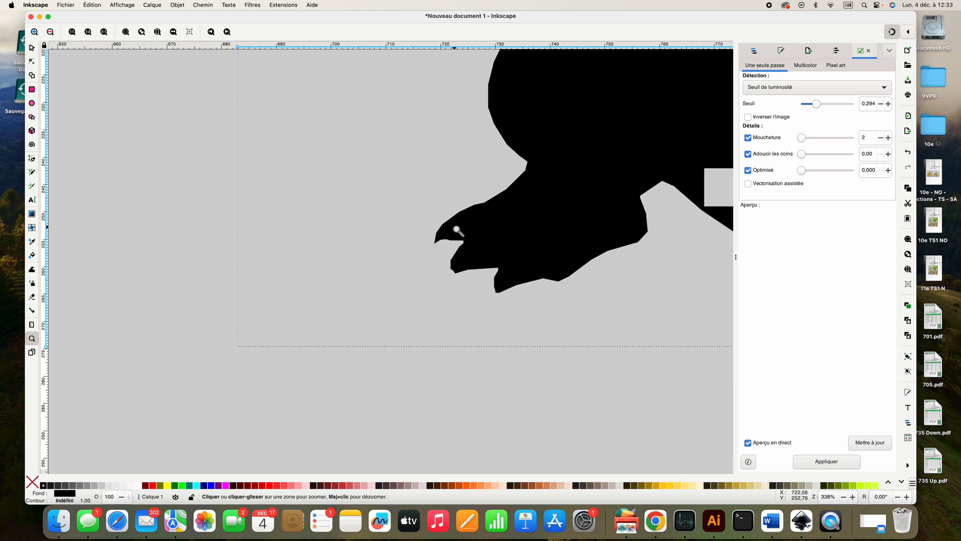
{"action": "left_click", "coordinate": [536, 235], "text": "shift"}
{"action": "left_click", "coordinate": [535, 235], "text": "shift"}
{"action": "left_click", "coordinate": [663, 160], "text": "shift"}
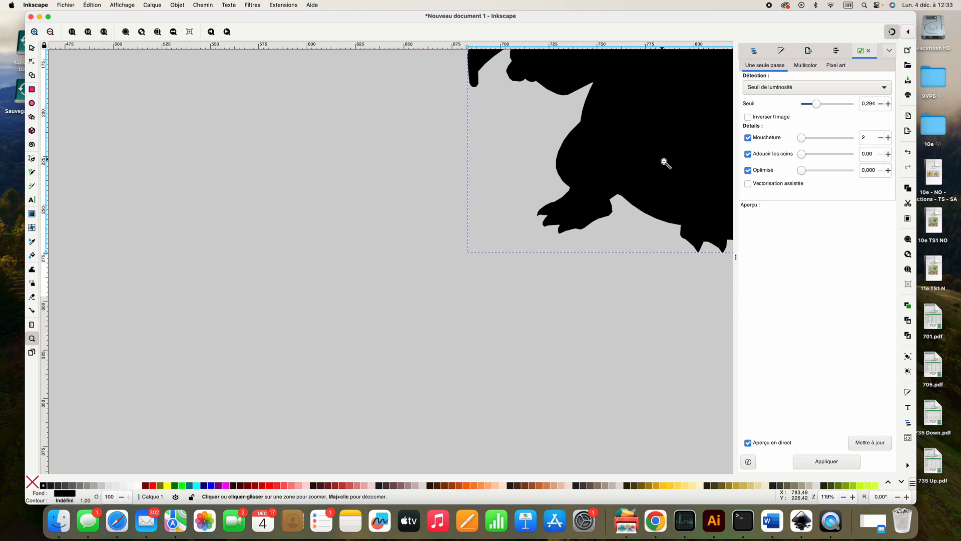
{"action": "left_click", "coordinate": [662, 160], "text": "shift"}
{"action": "left_click", "coordinate": [662, 160], "text": "shift"}
{"action": "left_click", "coordinate": [661, 161], "text": "shift"}
{"action": "left_click", "coordinate": [661, 160], "text": "shift"}
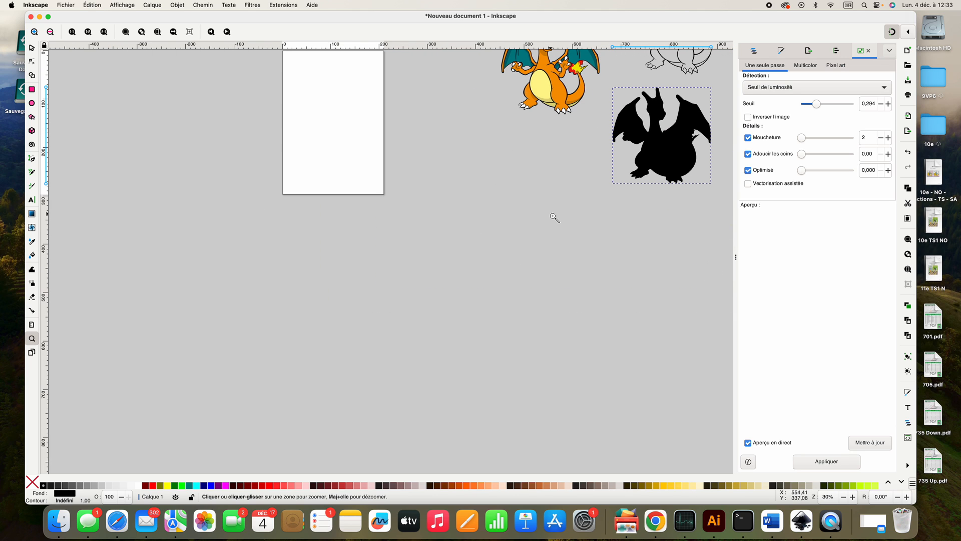
{"action": "left_click_drag", "start_coordinate": [554, 221], "coordinate": [374, 354]}
{"action": "scroll", "coordinate": [395, 386], "scroll_direction": "left", "scroll_amount": 2}
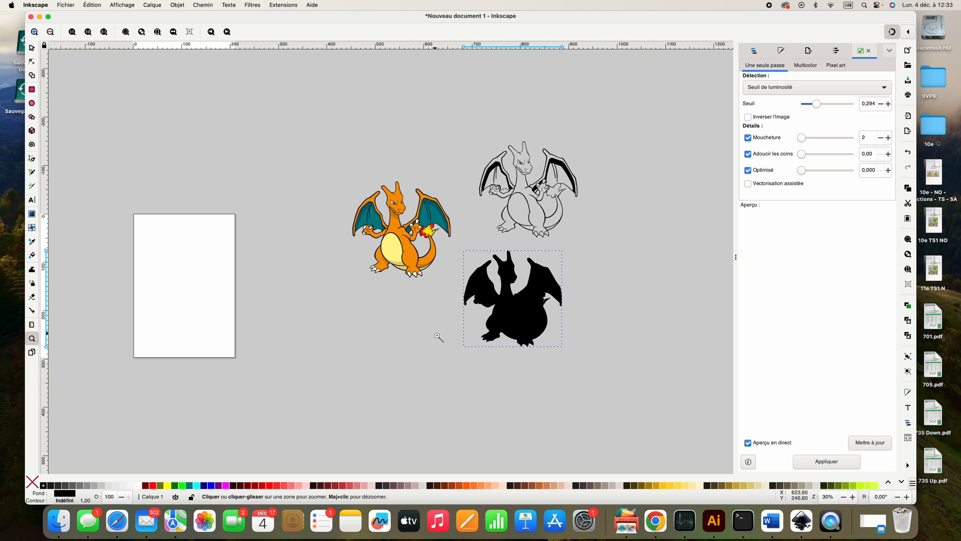
{"action": "left_click", "coordinate": [31, 47]}
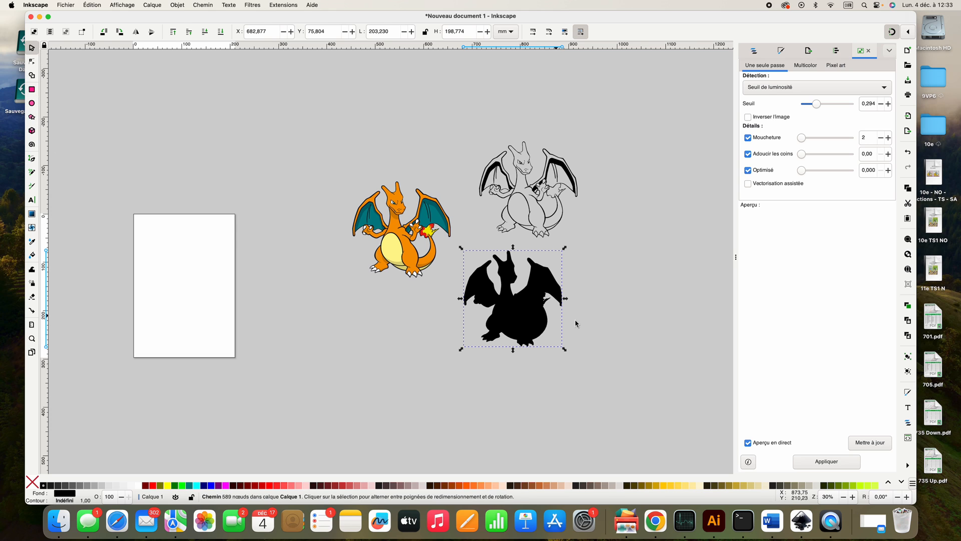
{"action": "scroll", "coordinate": [515, 294], "scroll_direction": "down", "scroll_amount": 3}
{"action": "scroll", "coordinate": [522, 309], "scroll_direction": "up", "scroll_amount": 3}
{"action": "left_click", "coordinate": [783, 51]}
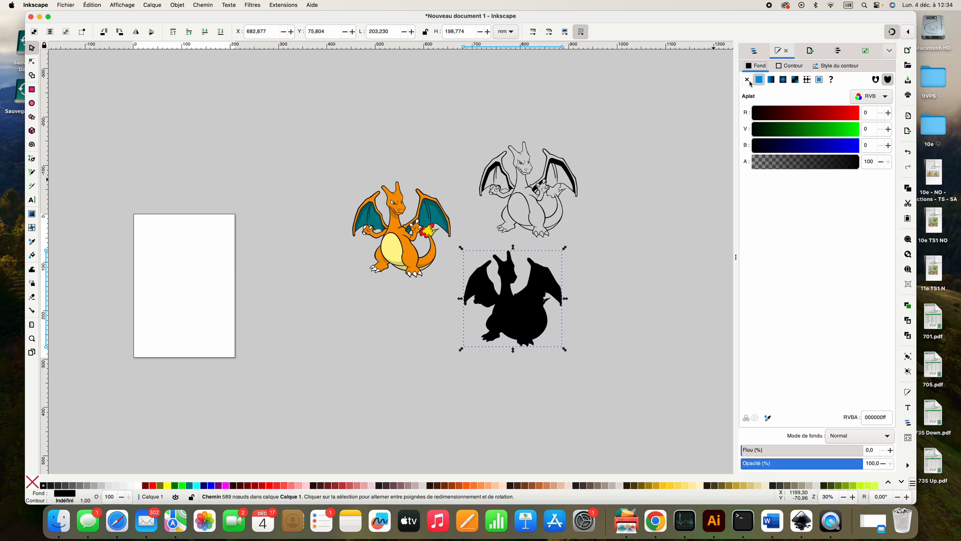
{"action": "left_click", "coordinate": [748, 80]}
{"action": "left_click", "coordinate": [790, 66]}
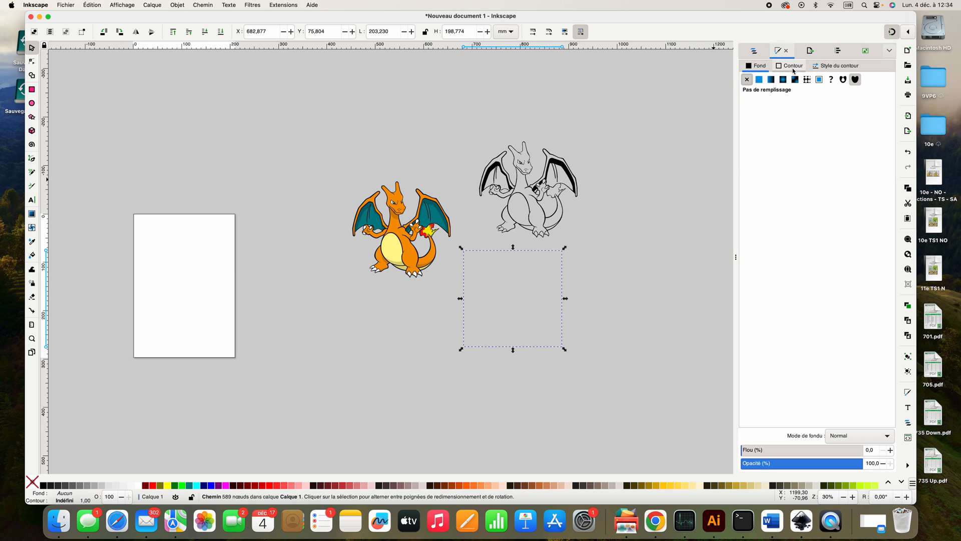
{"action": "left_click", "coordinate": [759, 80]}
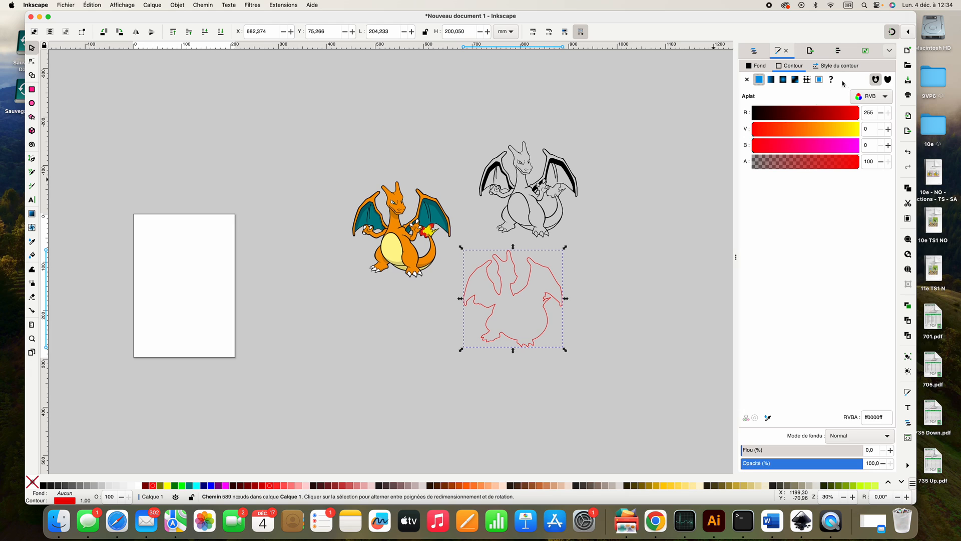
- Set the red contour's stroke width to 0.5 mm
{"action": "left_click", "coordinate": [839, 65]}
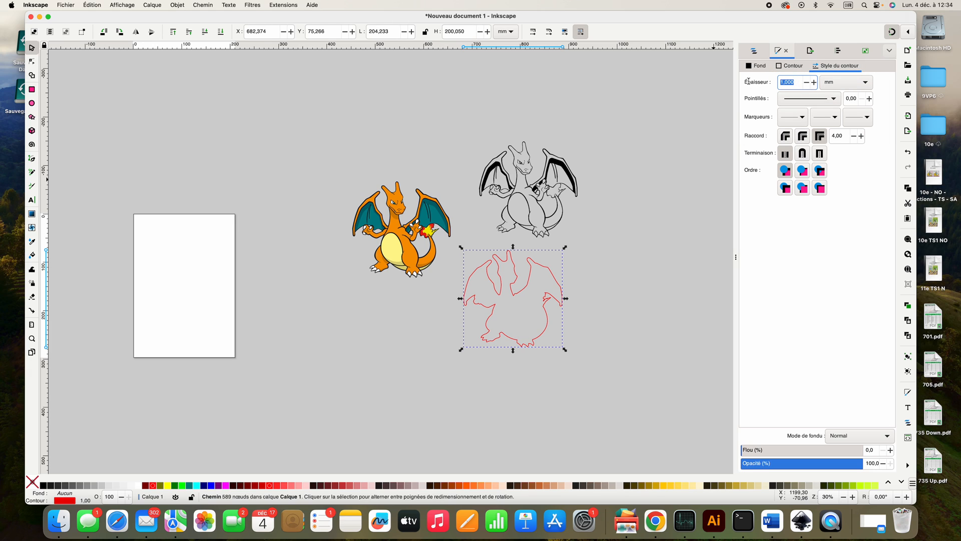
{"action": "type", "text": "0,5"}
{"action": "key", "text": "Return"}
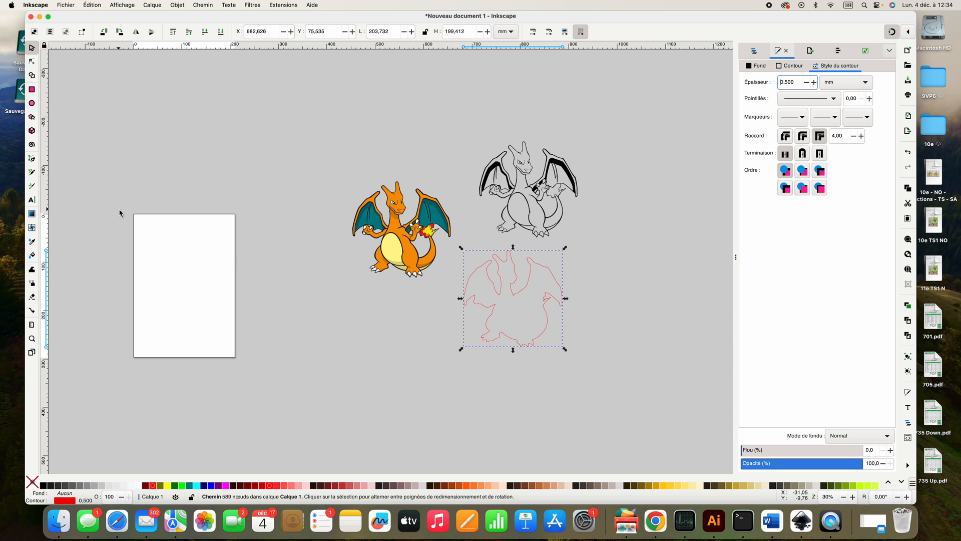
- Move the red contour over the black line art and align it at about X 714.5, Y -150 mm
{"action": "left_click", "coordinate": [32, 48]}
{"action": "left_click_drag", "start_coordinate": [545, 303], "coordinate": [558, 192]}
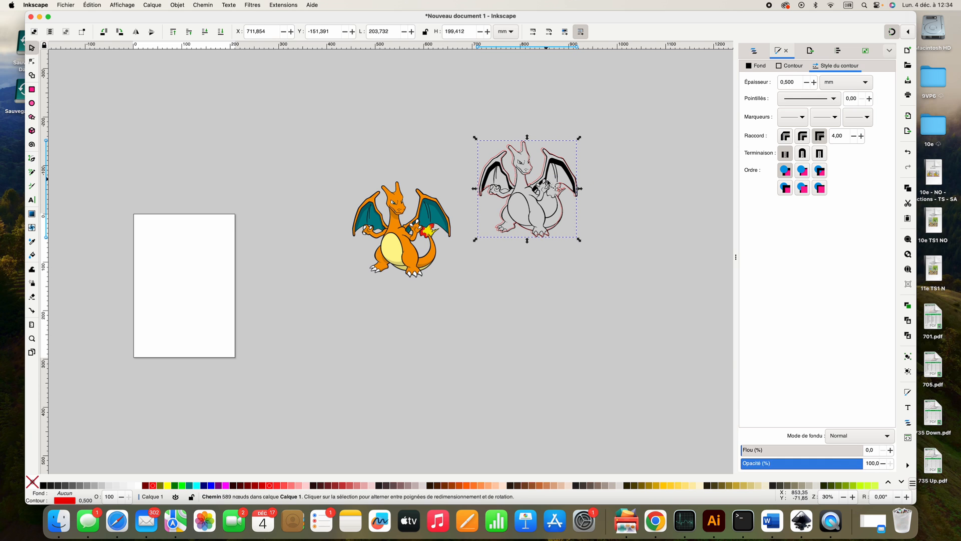
{"action": "scroll", "coordinate": [548, 187], "scroll_direction": "down", "scroll_amount": 3}
{"action": "scroll", "coordinate": [541, 184], "scroll_direction": "up", "scroll_amount": 3}
{"action": "left_click", "coordinate": [543, 188]}
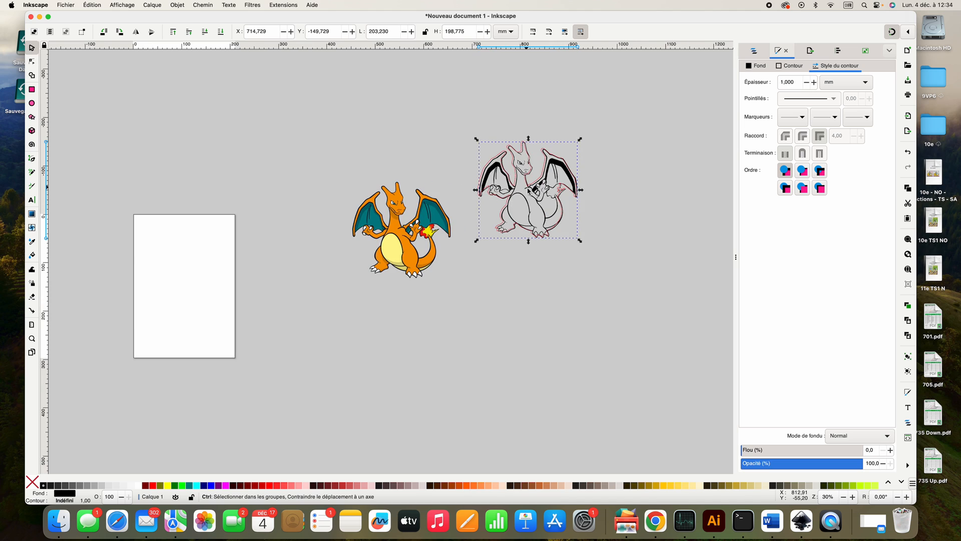
{"action": "scroll", "coordinate": [544, 188], "scroll_direction": "up", "scroll_amount": 5}
{"action": "left_click_drag", "start_coordinate": [541, 179], "coordinate": [545, 179]}
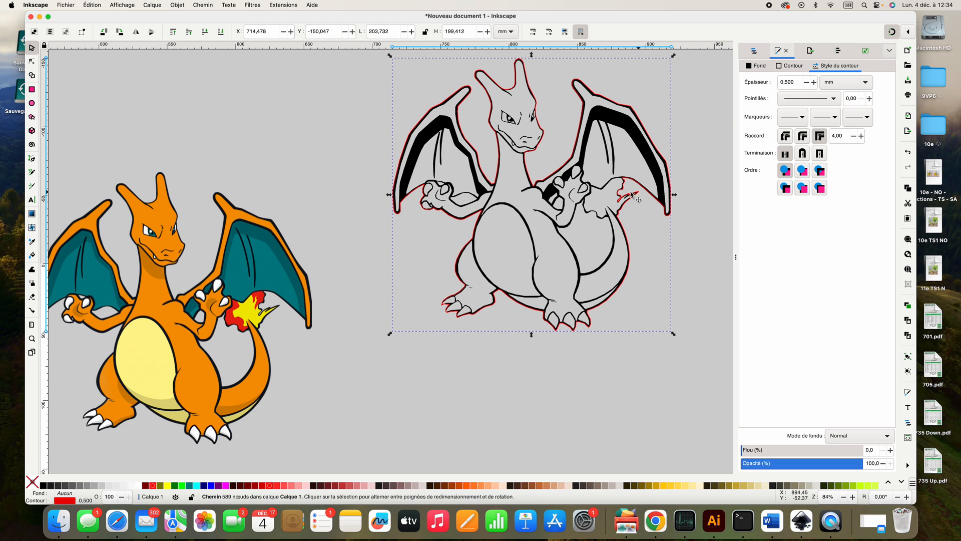
- Outset the red contour five times, to about 209 by 205 mm, and clear the selection
{"action": "scroll", "coordinate": [539, 170], "scroll_direction": "up", "scroll_amount": 3}
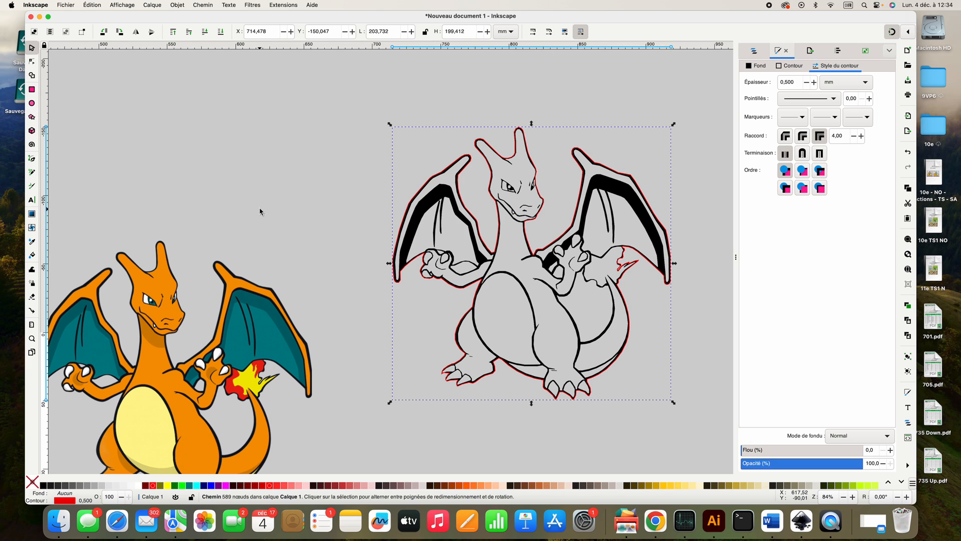
{"action": "left_click", "coordinate": [212, 5]}
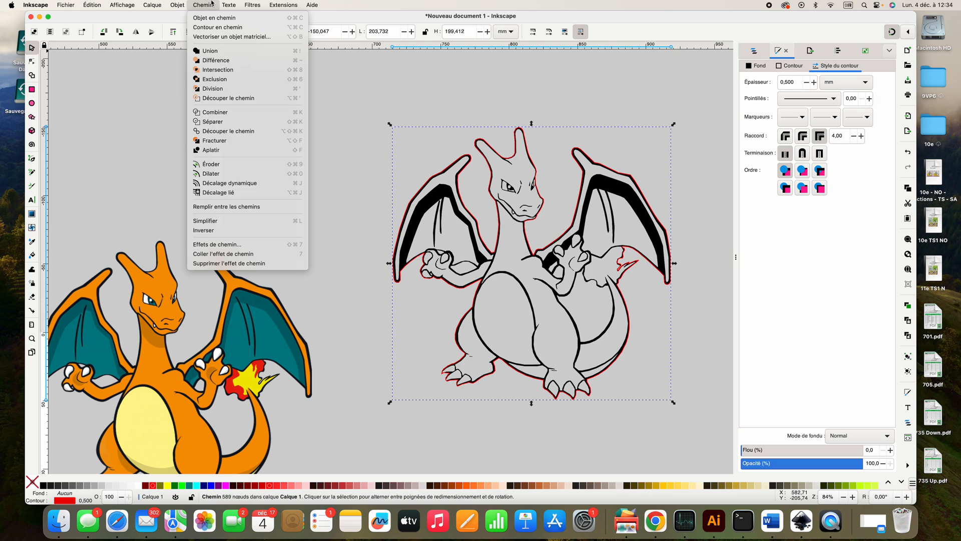
{"action": "left_click", "coordinate": [219, 175]}
{"action": "left_click", "coordinate": [182, 5]}
{"action": "mouse_move", "coordinate": [202, 5]}
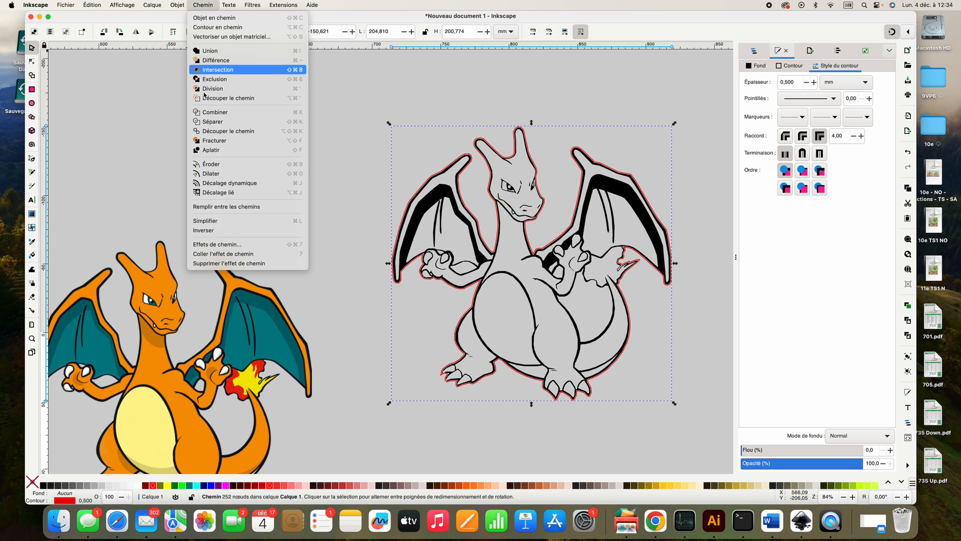
{"action": "left_click", "coordinate": [207, 174]}
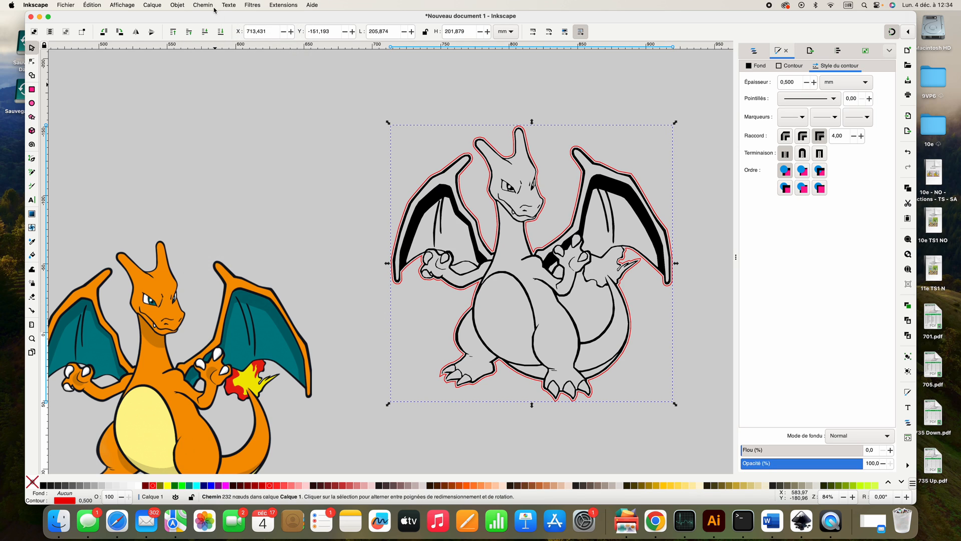
{"action": "left_click", "coordinate": [212, 6]}
{"action": "left_click", "coordinate": [216, 175]}
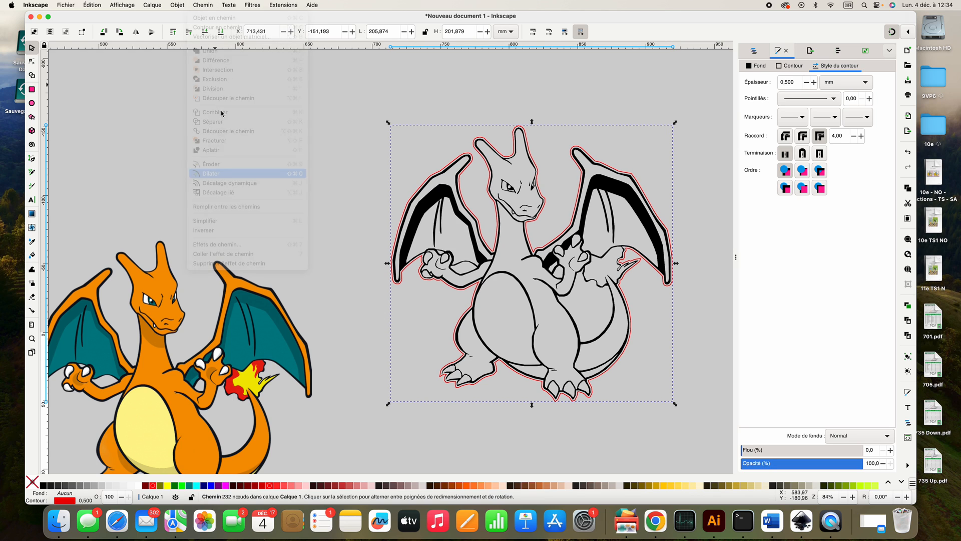
{"action": "left_click", "coordinate": [198, 4]}
{"action": "left_click", "coordinate": [209, 172]}
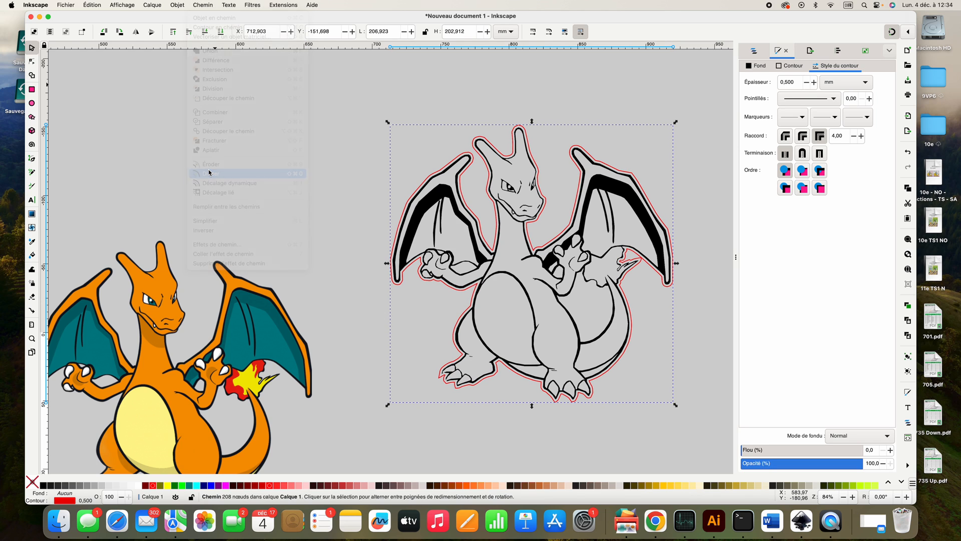
{"action": "left_click", "coordinate": [202, 5]}
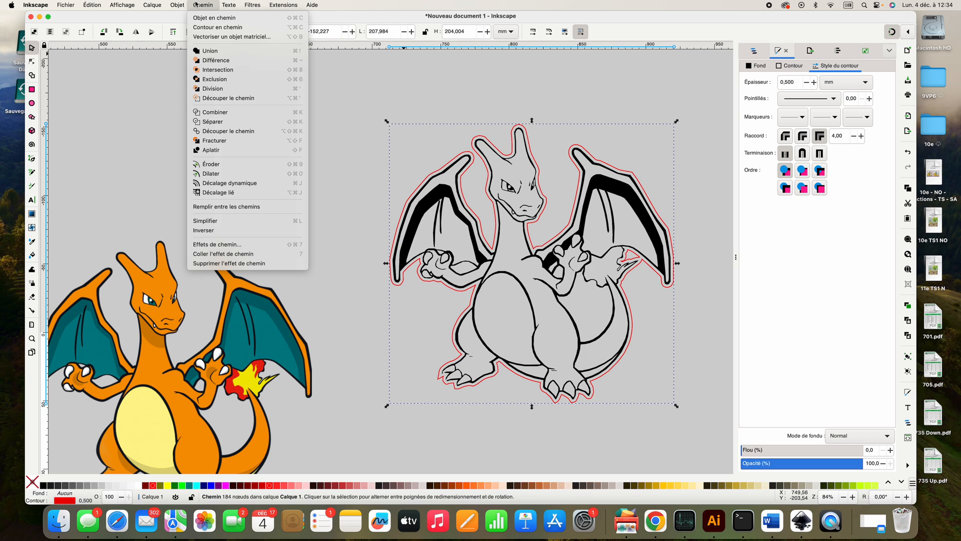
{"action": "left_click", "coordinate": [211, 173]}
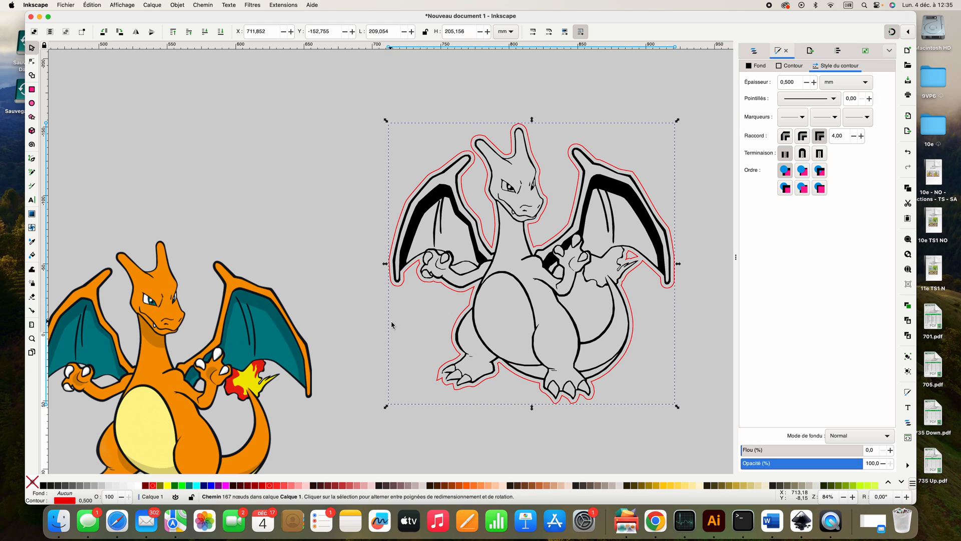
{"action": "left_click", "coordinate": [378, 291]}
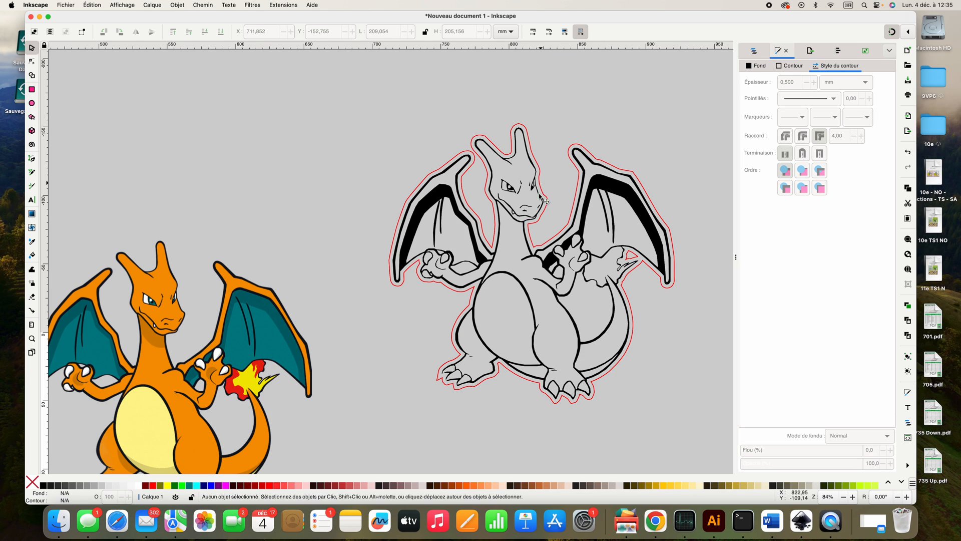
{"action": "scroll", "coordinate": [641, 293], "scroll_direction": "down", "scroll_amount": 2}
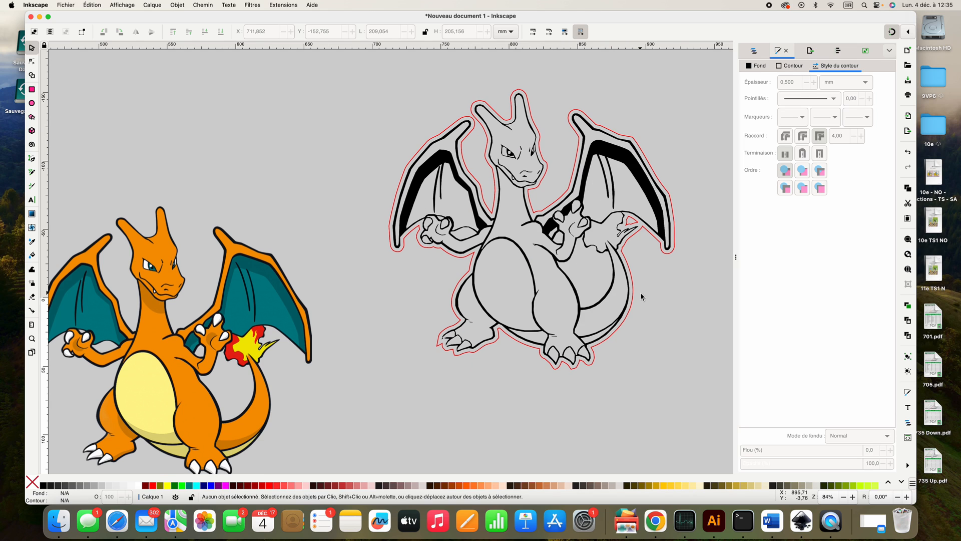
- Move the colour dragon image away from the contoured line art, to about X 361, Y -60 mm
{"action": "scroll", "coordinate": [641, 297], "scroll_direction": "down", "scroll_amount": 2}
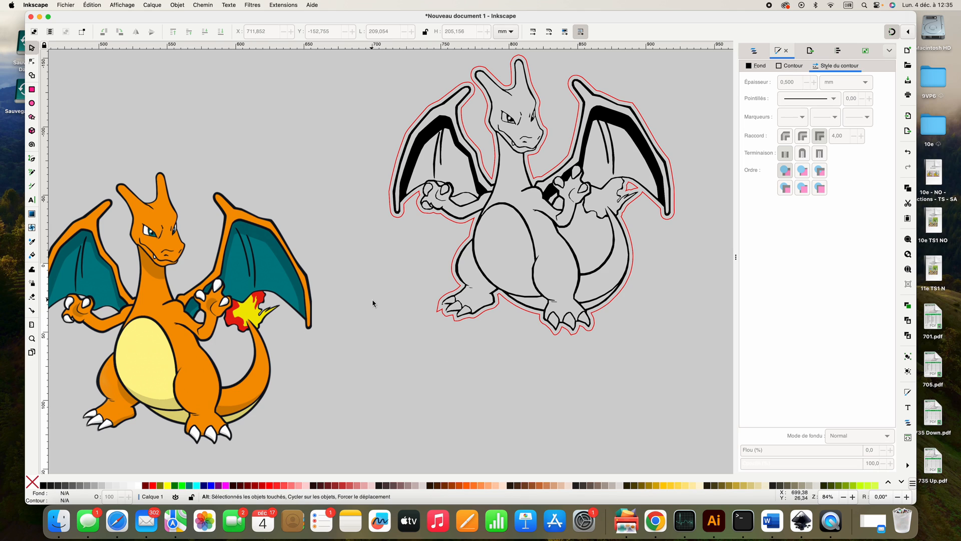
{"action": "scroll", "coordinate": [388, 305], "scroll_direction": "down", "scroll_amount": 2}
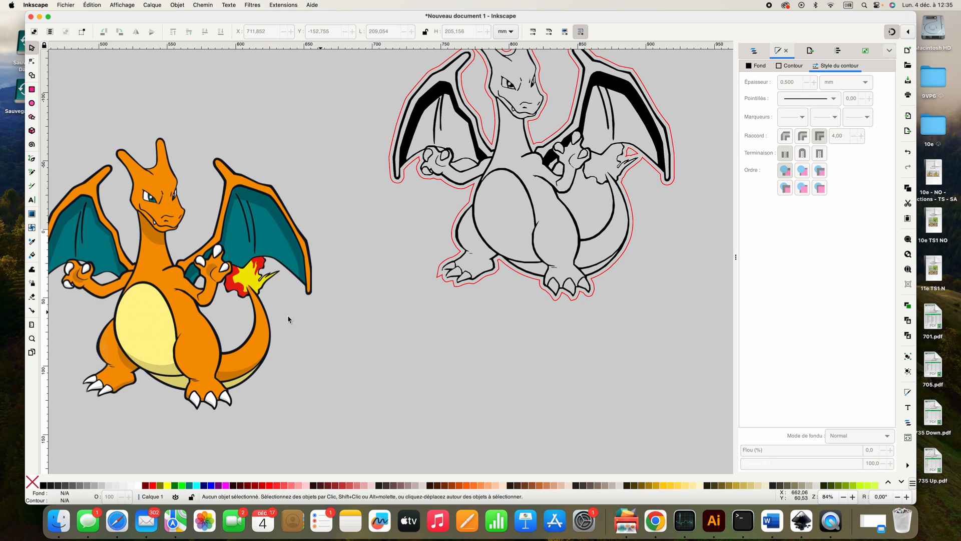
{"action": "left_click", "coordinate": [31, 338]}
{"action": "left_click", "coordinate": [315, 258], "text": "shift"}
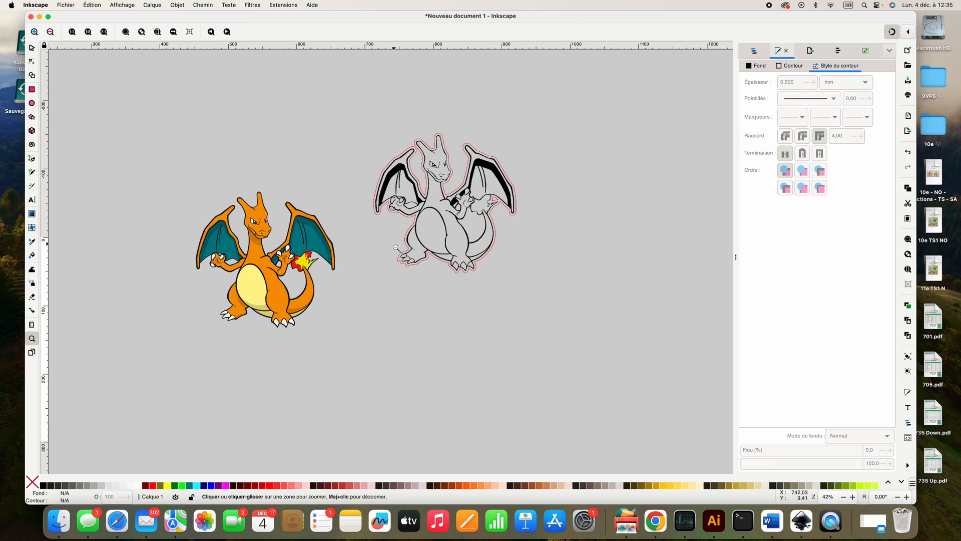
{"action": "left_click", "coordinate": [316, 259], "text": "shift"}
{"action": "left_click", "coordinate": [32, 48]}
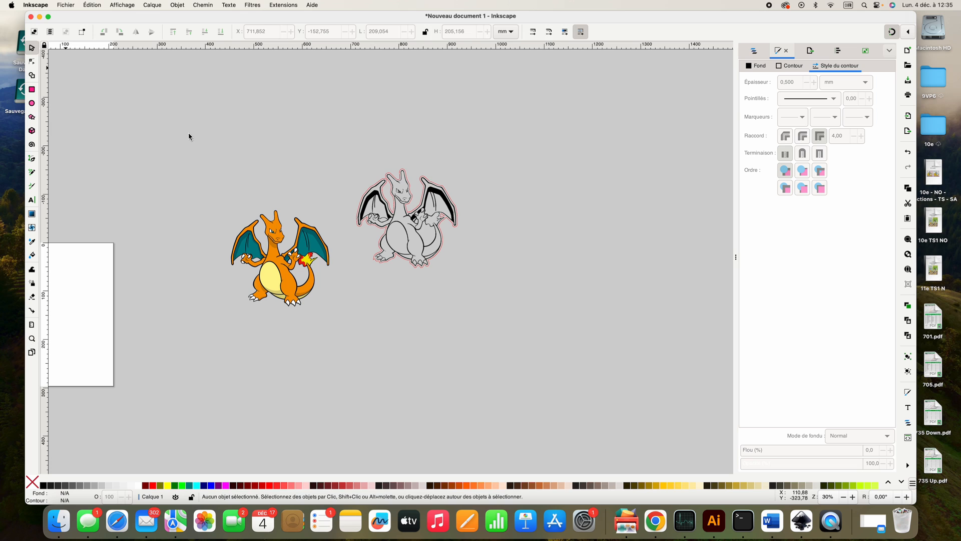
{"action": "left_click_drag", "start_coordinate": [267, 280], "coordinate": [220, 284]}
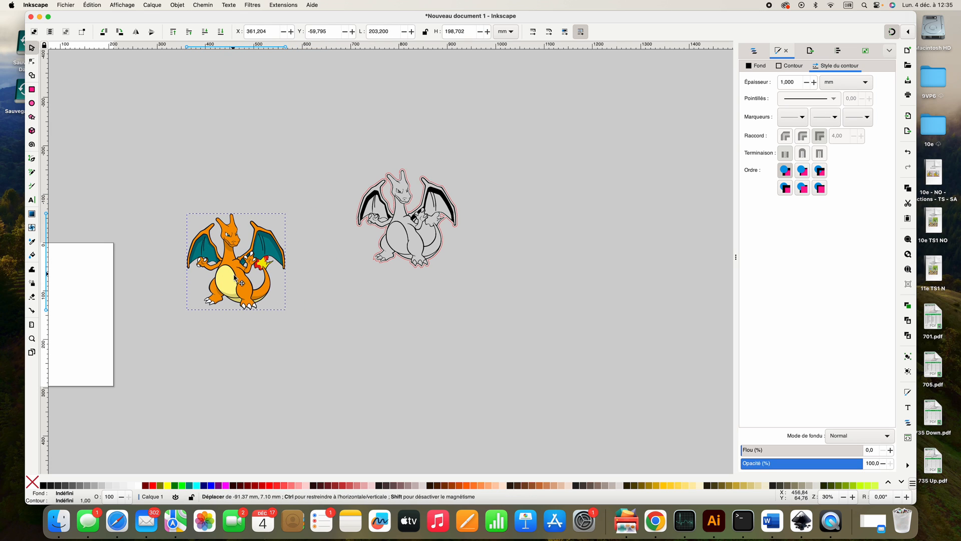
- Trace the dragon image in a single pass with a brightness threshold of 0.294 and place the trace at about X 668, Y 124 mm
{"action": "left_click", "coordinate": [202, 5]}
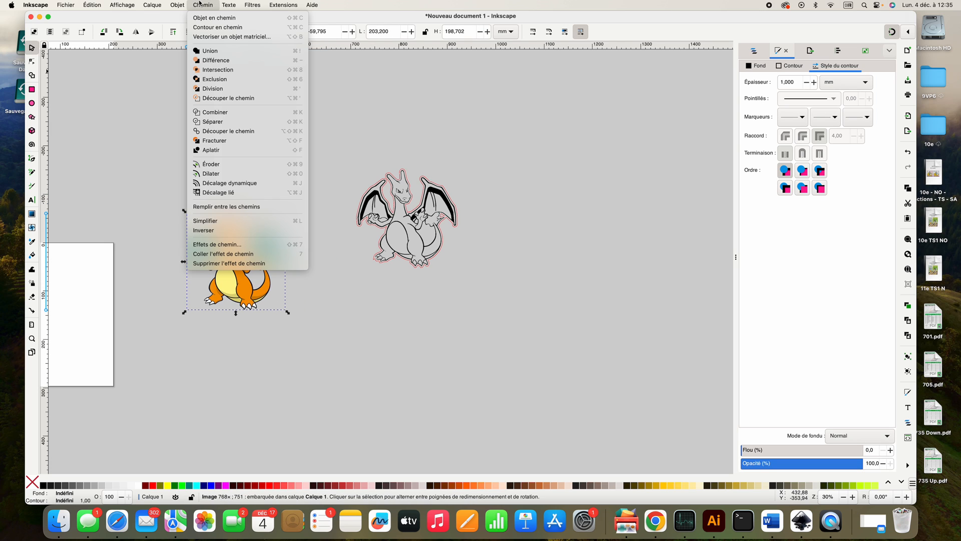
{"action": "left_click", "coordinate": [208, 37]}
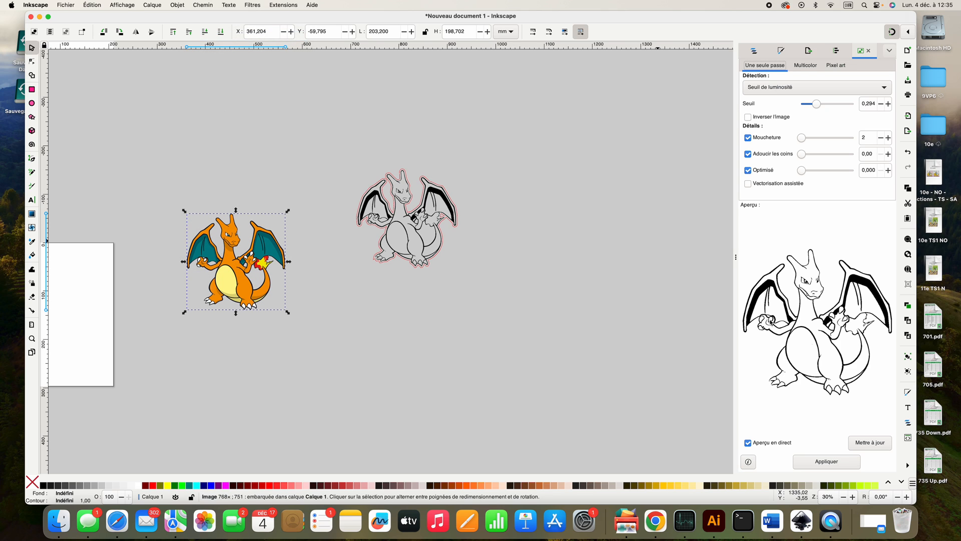
{"action": "left_click", "coordinate": [838, 464]}
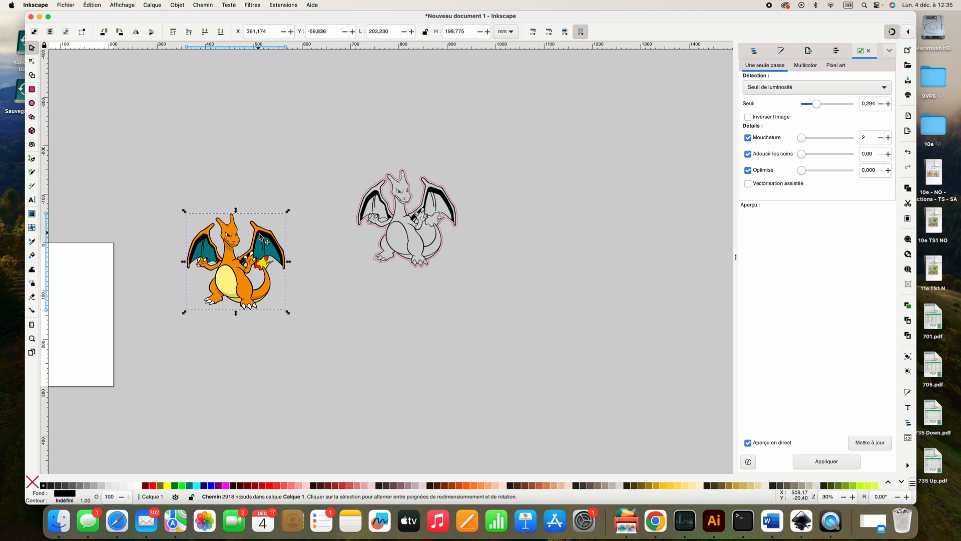
{"action": "left_click_drag", "start_coordinate": [261, 240], "coordinate": [408, 329]}
{"action": "scroll", "coordinate": [456, 349], "scroll_direction": "down", "scroll_amount": 2}
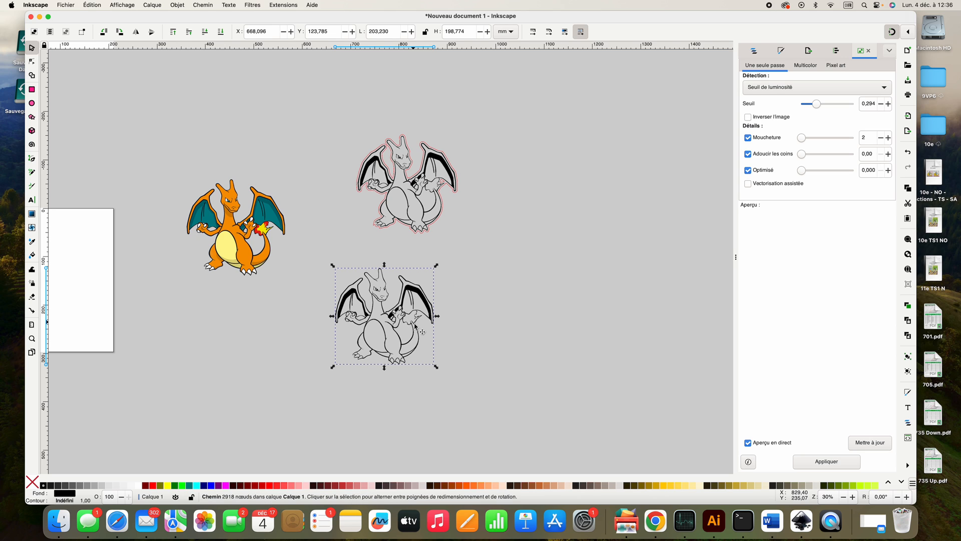
- Paste a copy of the new traced line art and place it beside the original at about X 888, Y 80 mm
{"action": "left_click", "coordinate": [31, 339]}
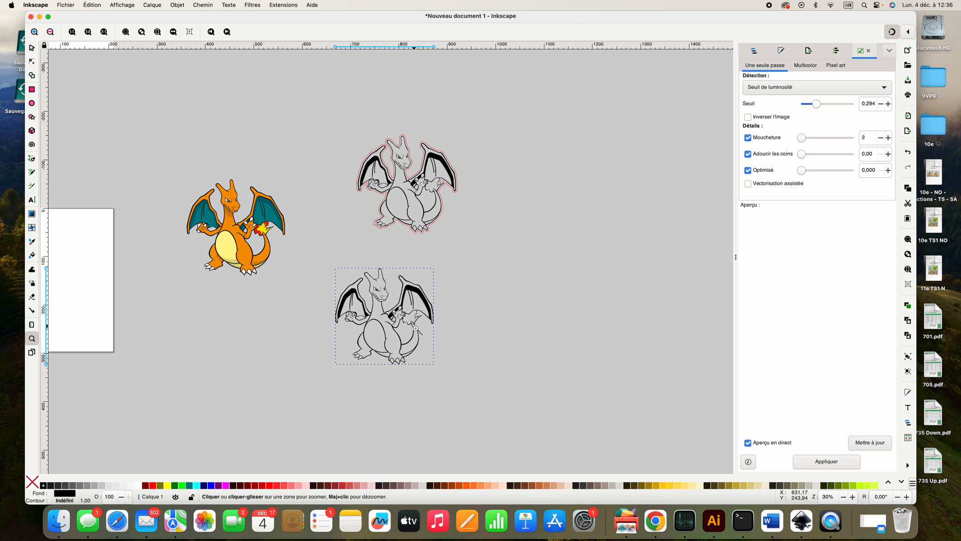
{"action": "left_click", "coordinate": [392, 320]}
{"action": "left_click", "coordinate": [392, 321]}
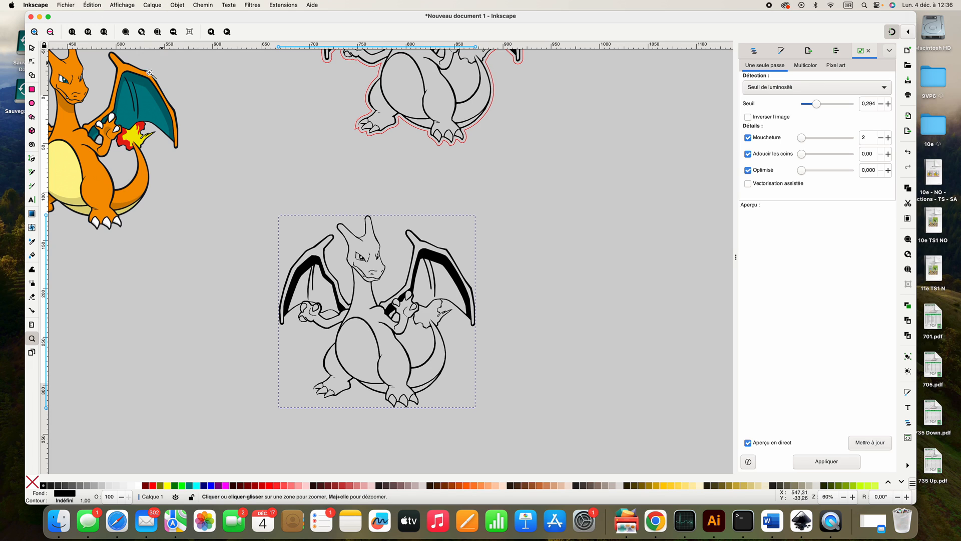
{"action": "left_click", "coordinate": [31, 48]}
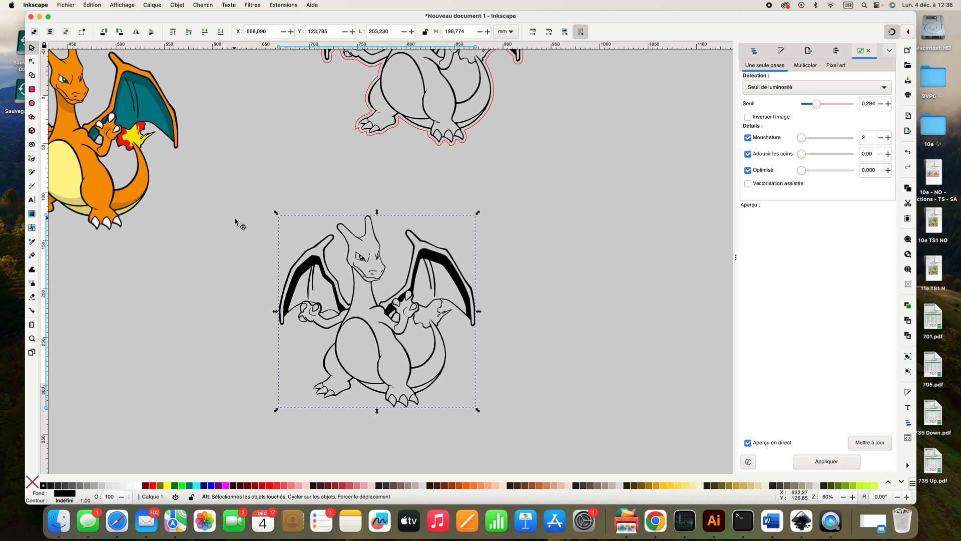
{"action": "key", "text": "ctrl+v"}
{"action": "left_click_drag", "start_coordinate": [296, 209], "coordinate": [648, 260]}
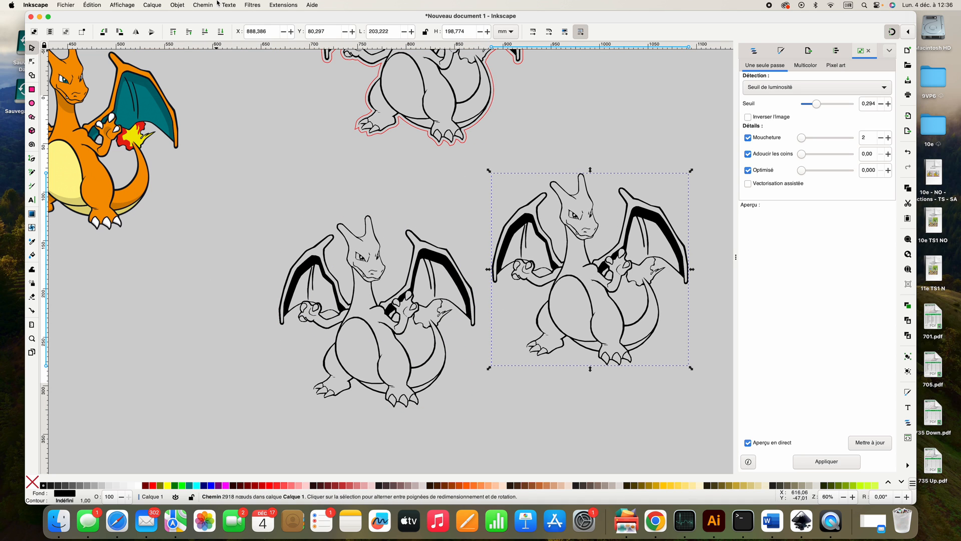
- Break the pasted copy apart into separate paths and move the intact line art away to about X 566, Y 156 mm
{"action": "left_click", "coordinate": [202, 5]}
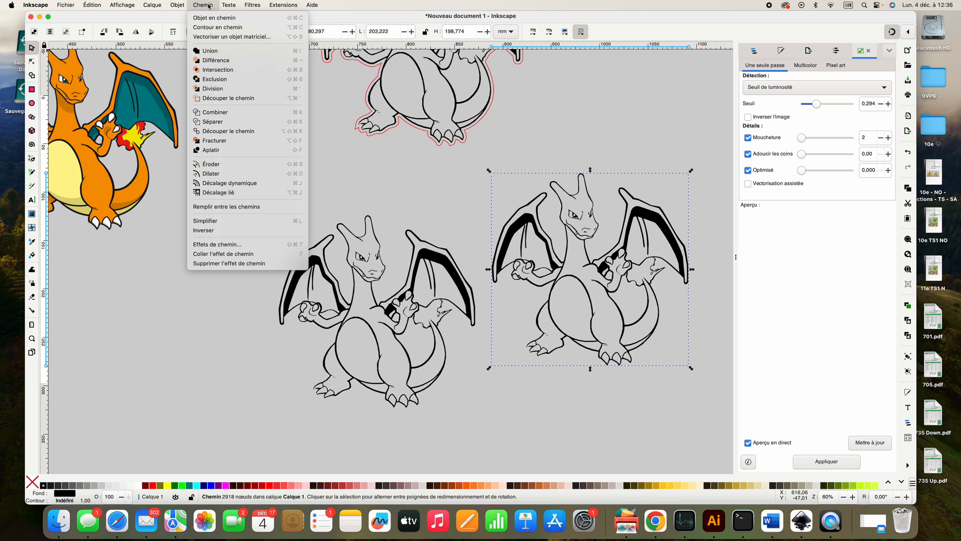
{"action": "left_click", "coordinate": [220, 122]}
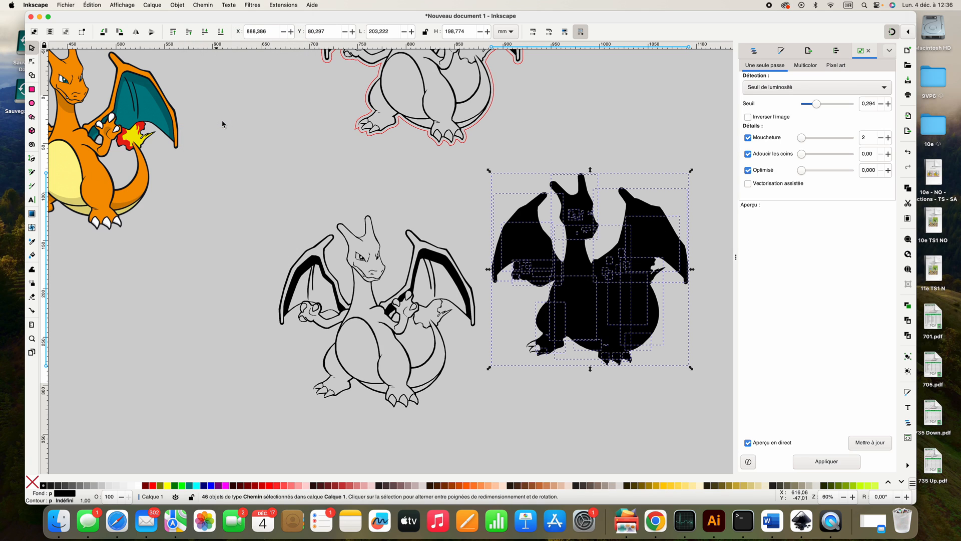
{"action": "left_click", "coordinate": [605, 119]}
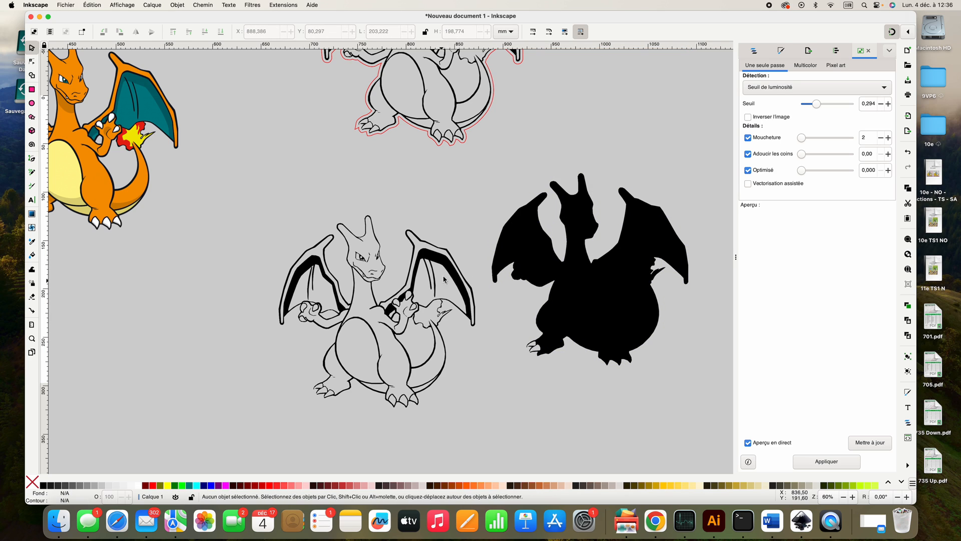
{"action": "left_click_drag", "start_coordinate": [453, 256], "coordinate": [354, 287]}
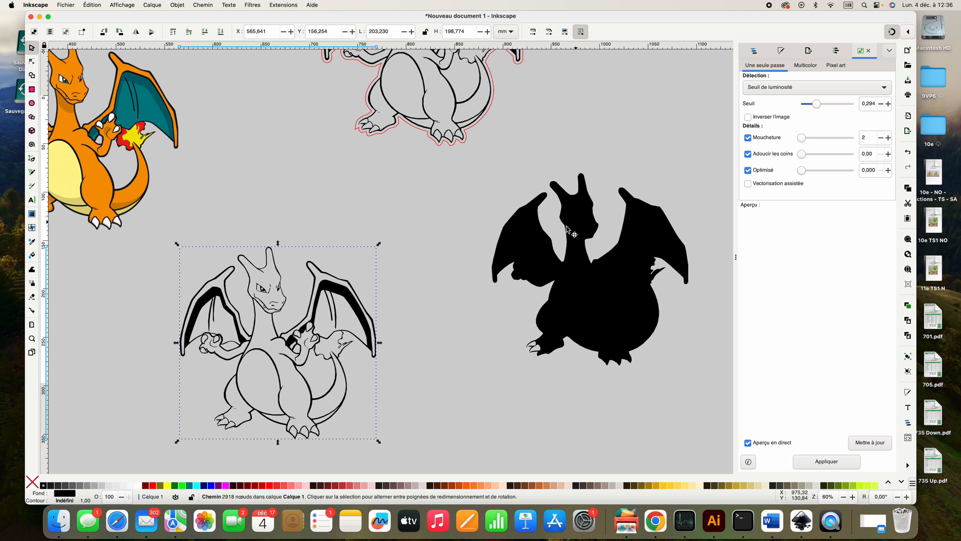
- Try moving the outer silhouette path aside to reach the inner pieces, and undo the moves
{"action": "left_click", "coordinate": [617, 269]}
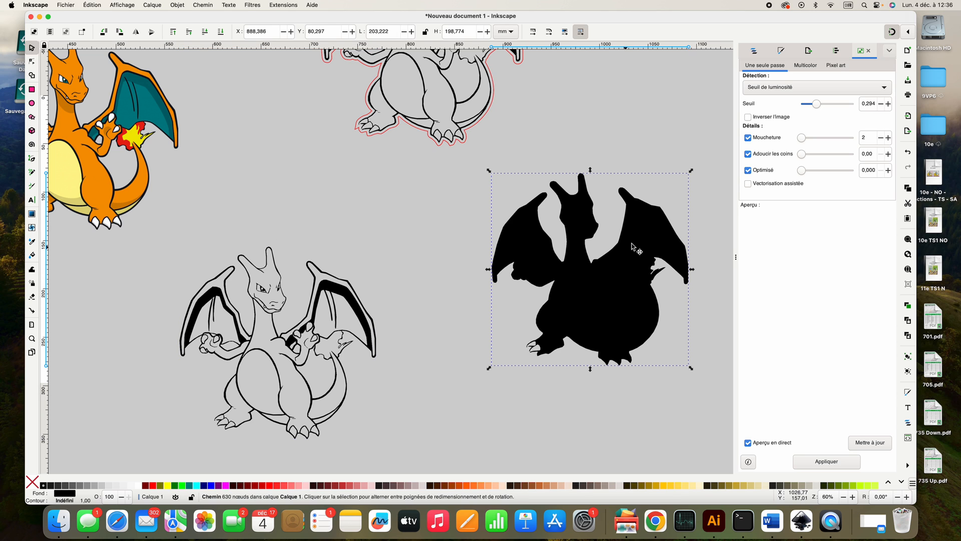
{"action": "left_click_drag", "start_coordinate": [640, 223], "coordinate": [526, 225]}
{"action": "left_click", "coordinate": [635, 303]}
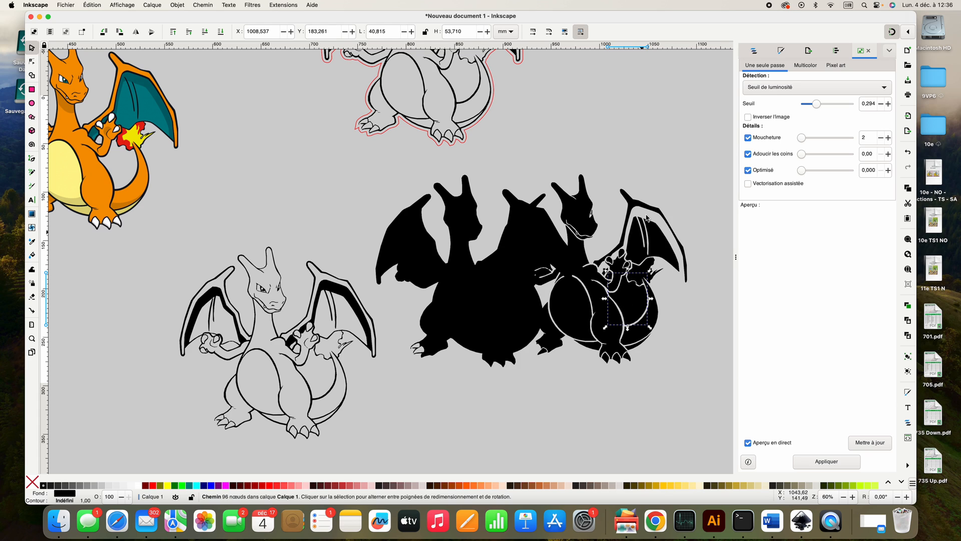
{"action": "left_click", "coordinate": [676, 169]}
{"action": "key", "text": "super+z"}
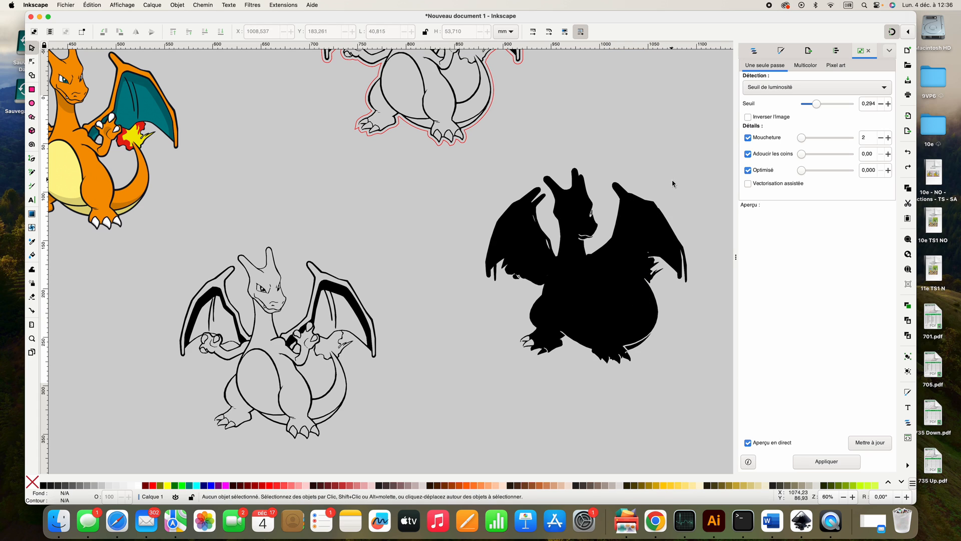
{"action": "key", "text": "super+z"}
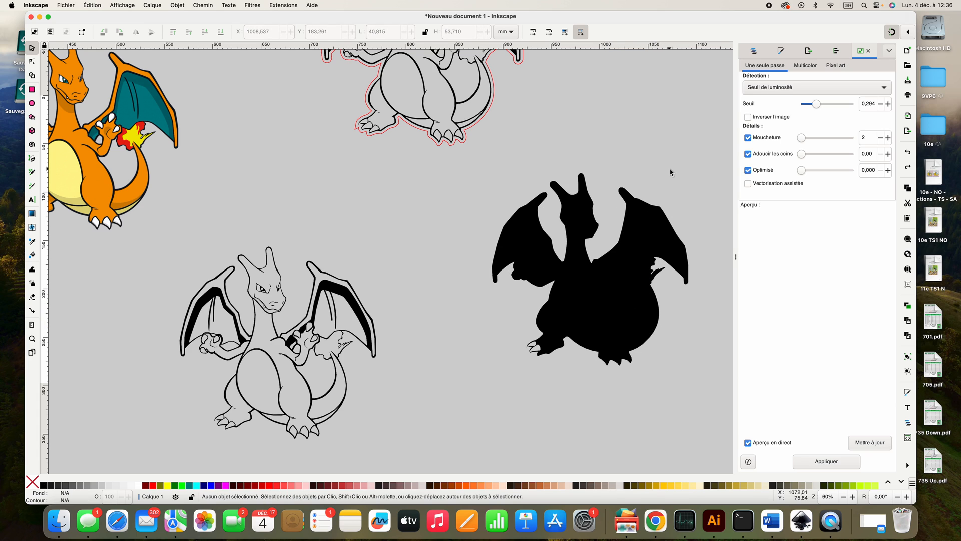
- Send the outer silhouette path behind all the other pieces and clear the selection
{"action": "left_click", "coordinate": [651, 239]}
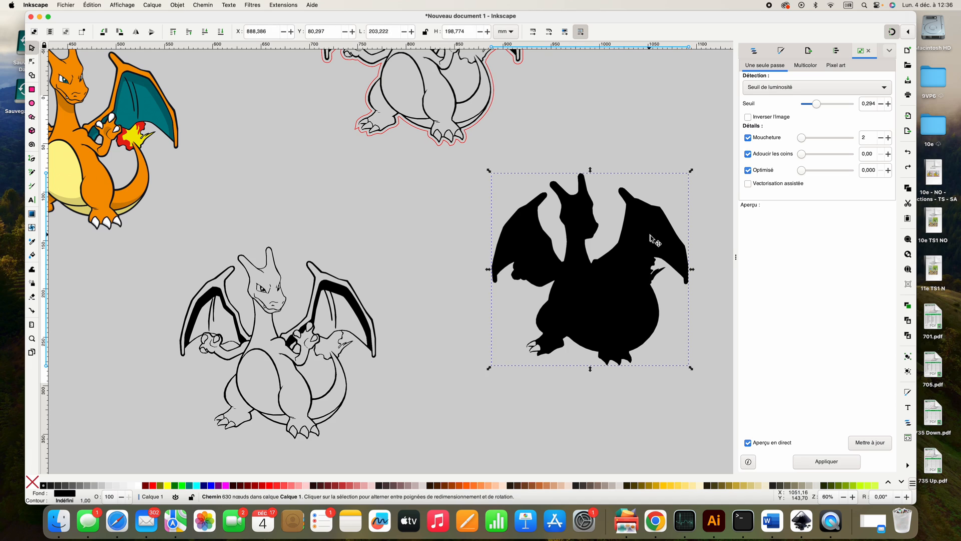
{"action": "left_click", "coordinate": [222, 36]}
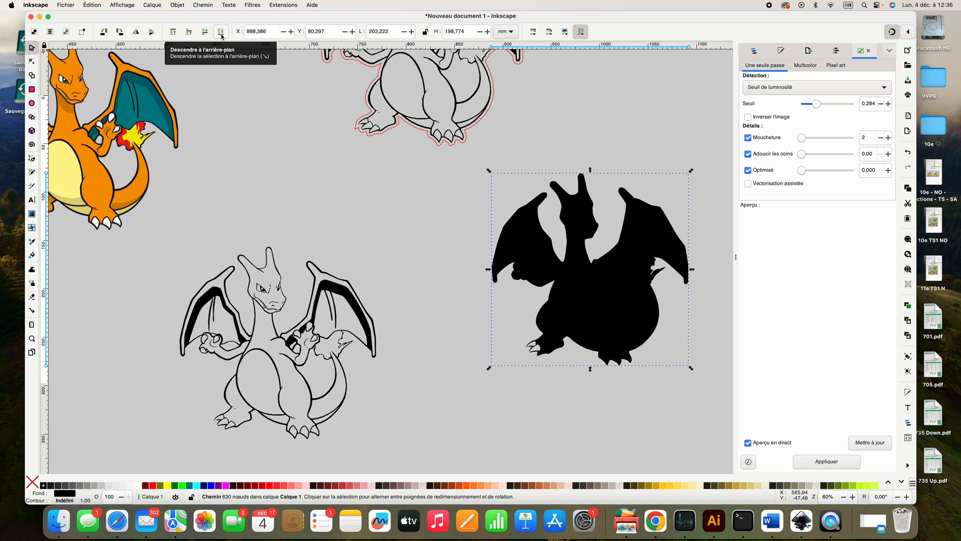
{"action": "left_click", "coordinate": [646, 94]}
- Fill the gap piece between the silhouette's tail and body with white (RGB 255, 255, 255) and clear the selection
{"action": "left_click", "coordinate": [628, 284]}
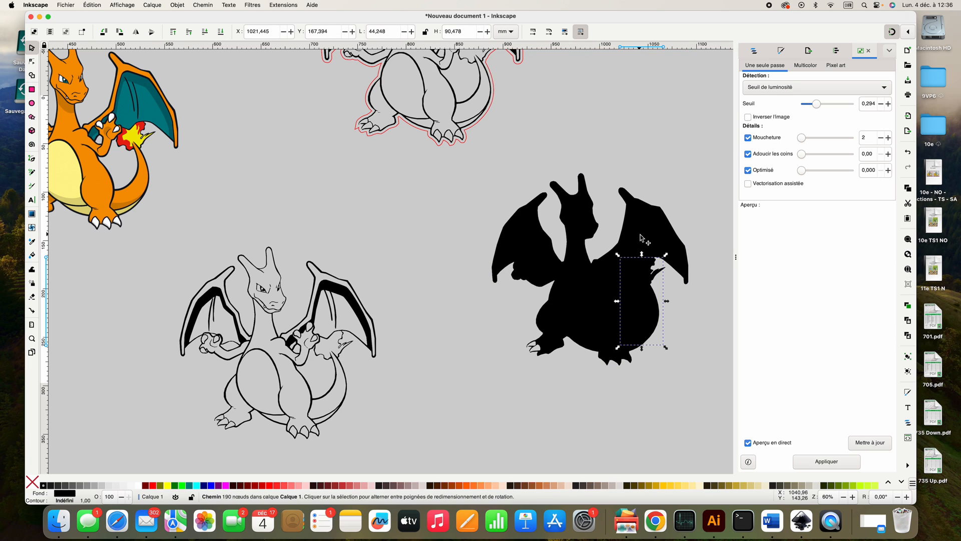
{"action": "left_click", "coordinate": [635, 306]}
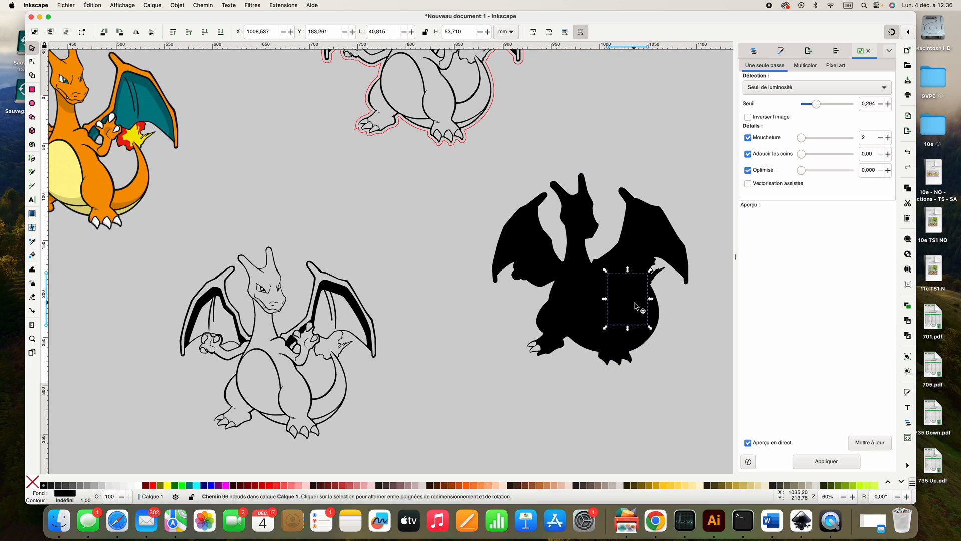
{"action": "left_click", "coordinate": [577, 272]}
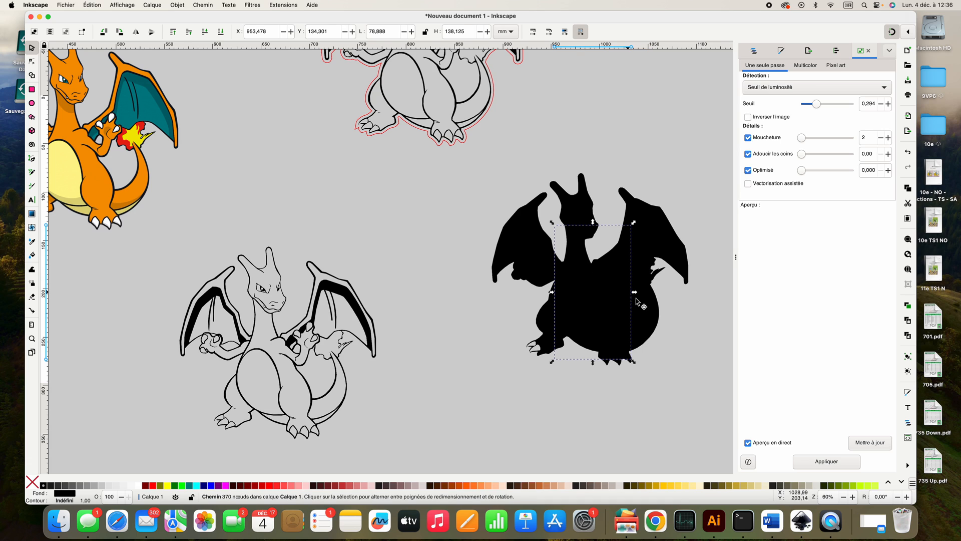
{"action": "left_click", "coordinate": [637, 309]}
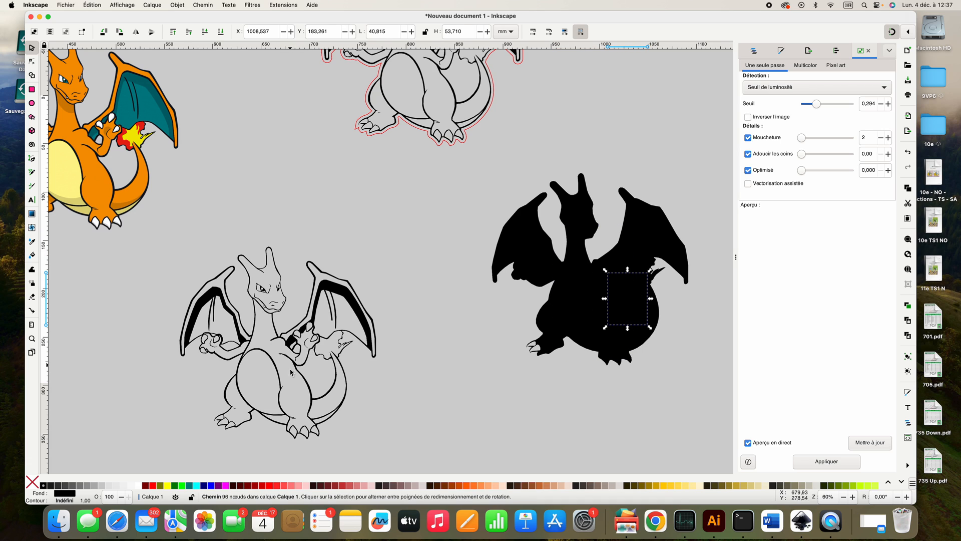
{"action": "left_click_drag", "start_coordinate": [621, 305], "coordinate": [422, 327]}
{"action": "key", "text": "ctrl+z"}
{"action": "left_click", "coordinate": [780, 50]}
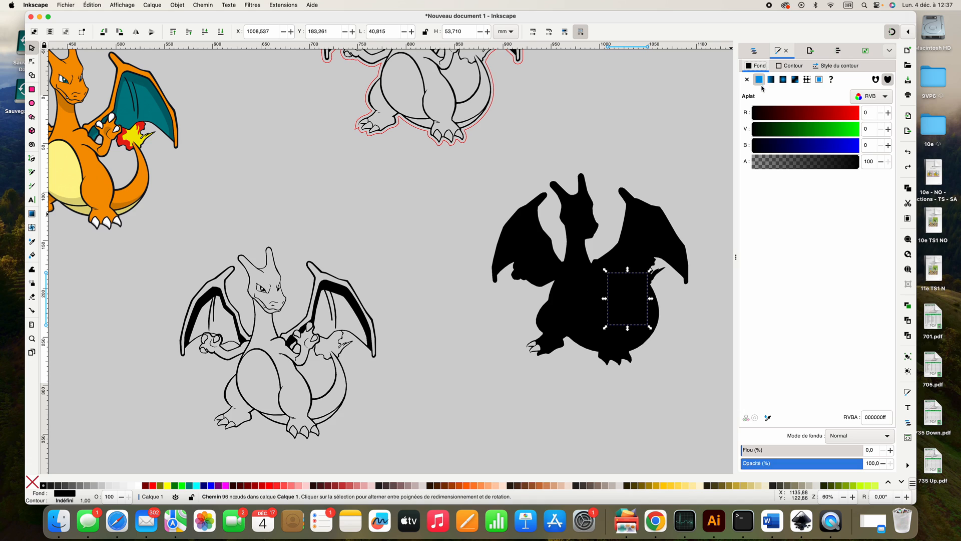
{"action": "left_click", "coordinate": [857, 113]}
{"action": "left_click", "coordinate": [857, 129]}
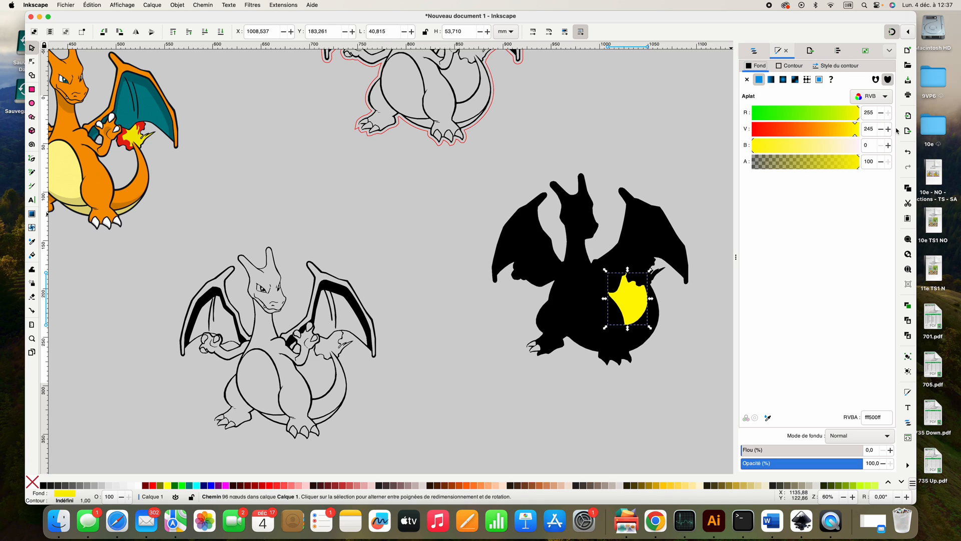
{"action": "left_click", "coordinate": [857, 145]}
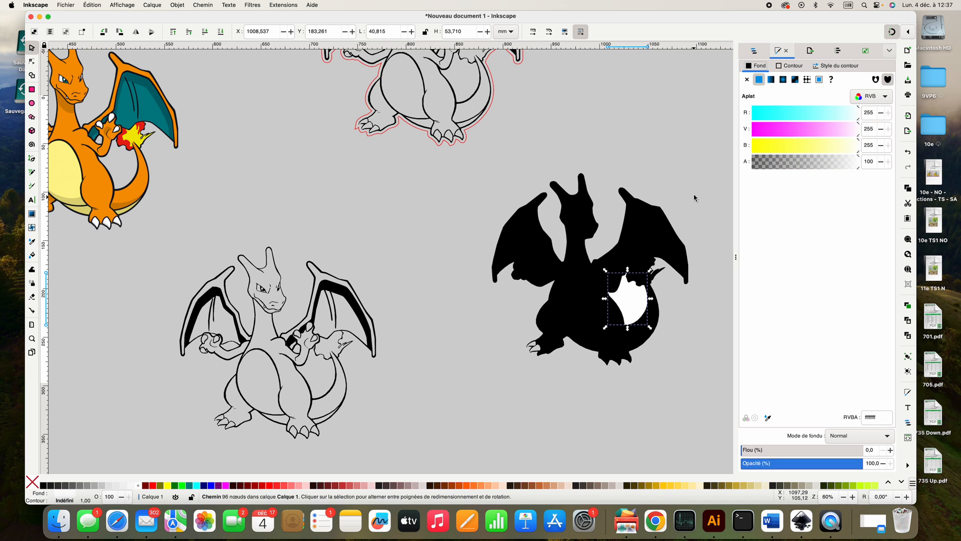
{"action": "left_click", "coordinate": [706, 176]}
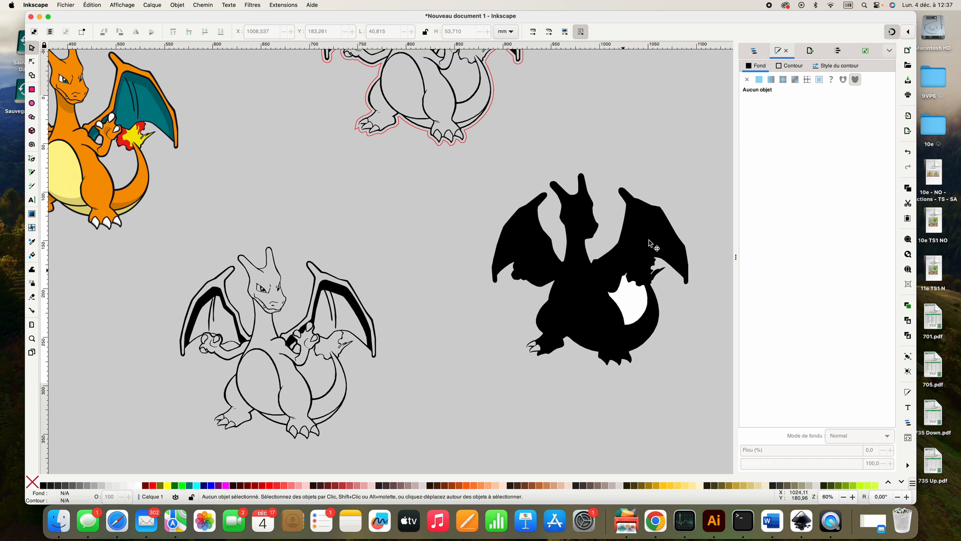
- Select all silhouette pieces except the white gap between tail and body and apply Break Apart to them
{"action": "left_click_drag", "start_coordinate": [723, 152], "coordinate": [469, 381]}
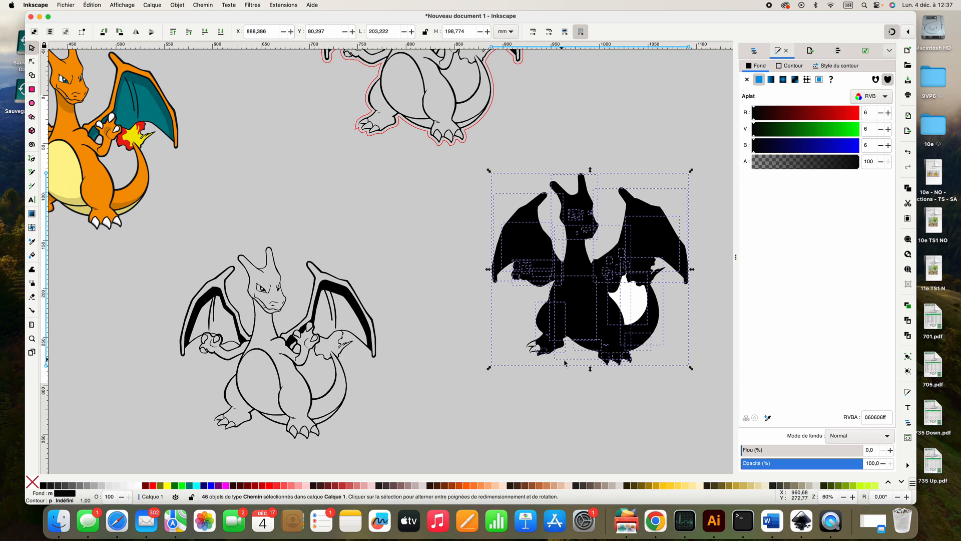
{"action": "left_click", "coordinate": [639, 303], "text": "shift"}
{"action": "left_click", "coordinate": [179, 6]}
{"action": "mouse_move", "coordinate": [210, 5]}
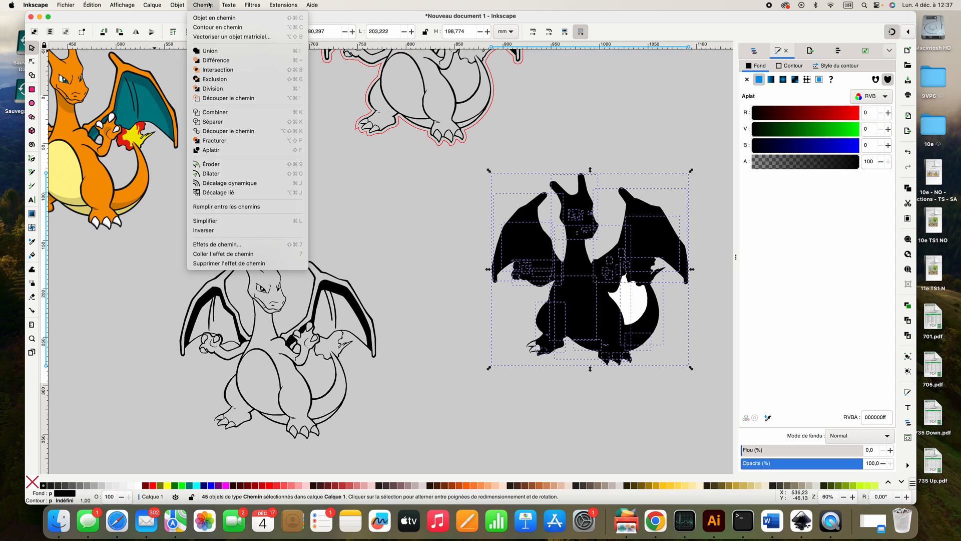
{"action": "left_click", "coordinate": [210, 121]}
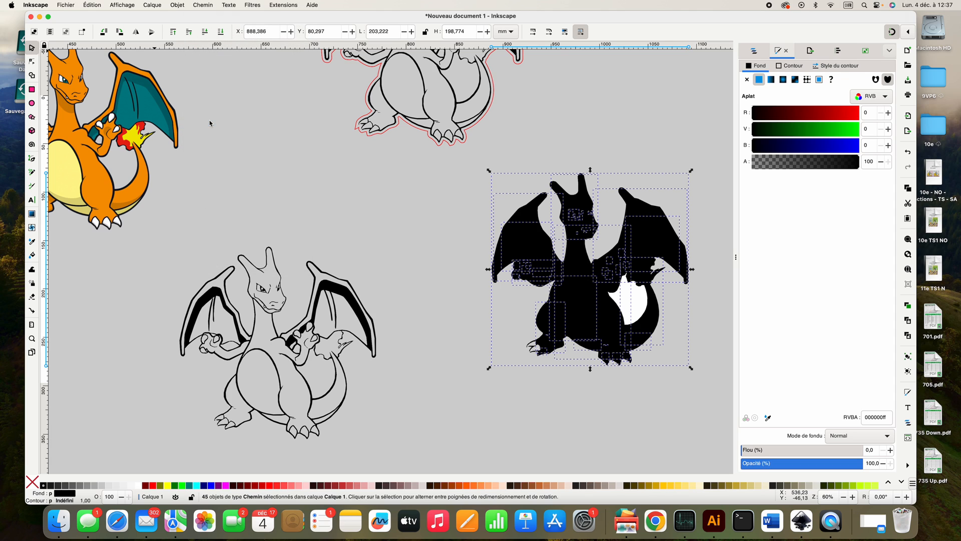
{"action": "left_click", "coordinate": [211, 123]}
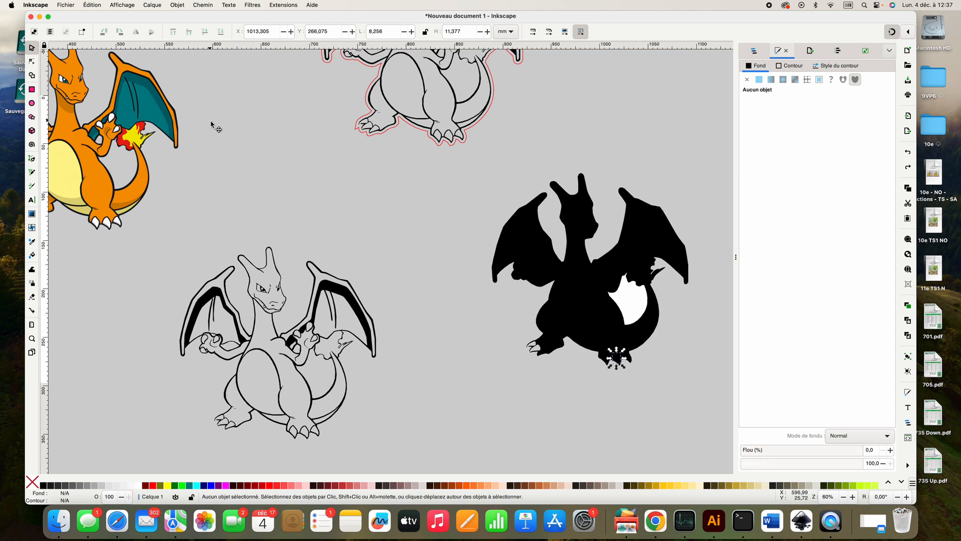
- Unite all the silhouette pieces except the white gap between tail and body into one path and clear the selection
{"action": "left_click_drag", "start_coordinate": [721, 157], "coordinate": [447, 399]}
{"action": "left_click", "coordinate": [639, 301], "text": "shift"}
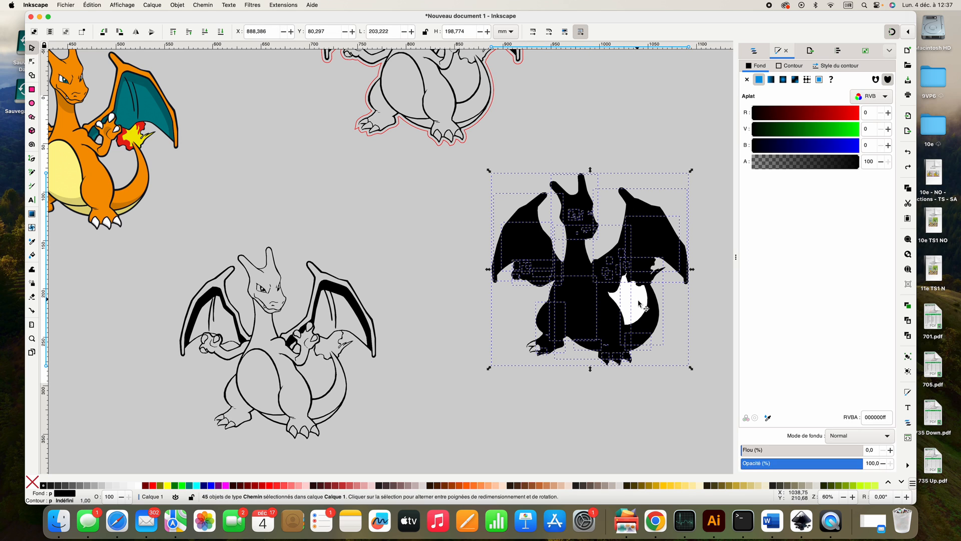
{"action": "left_click", "coordinate": [203, 4]}
{"action": "left_click", "coordinate": [206, 50]}
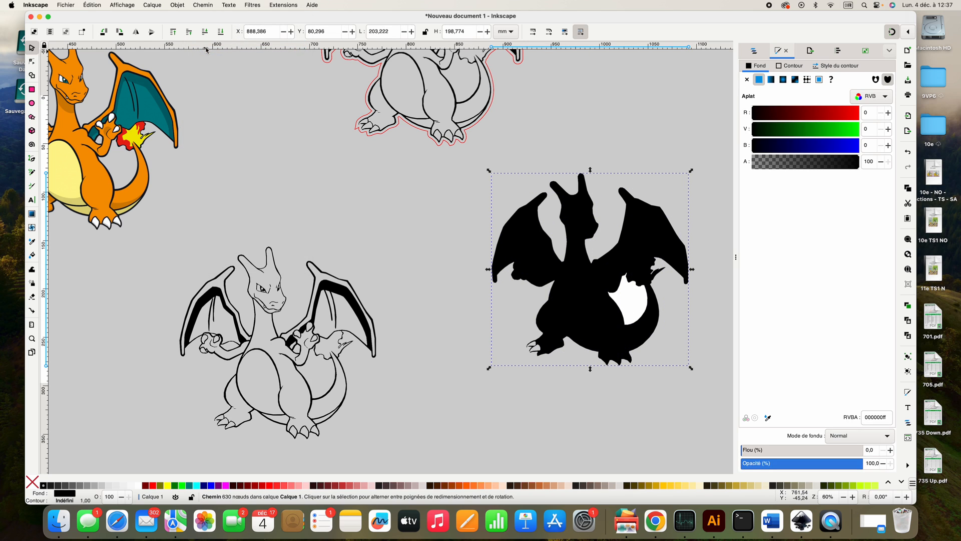
{"action": "left_click", "coordinate": [695, 111]}
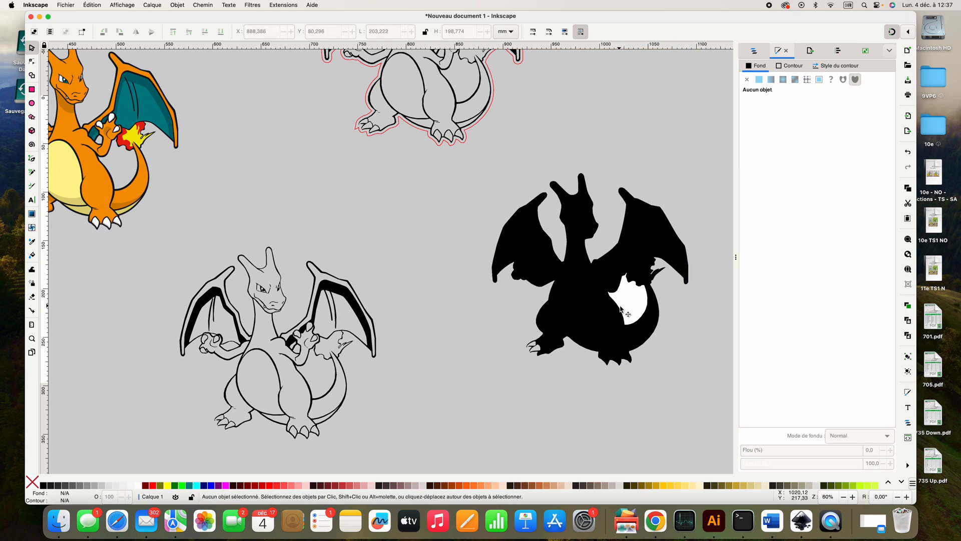
- Subtract the white gap piece from the black silhouette with Difference and move the result to about X 842 mm, Y 76 mm
{"action": "left_click", "coordinate": [633, 299]}
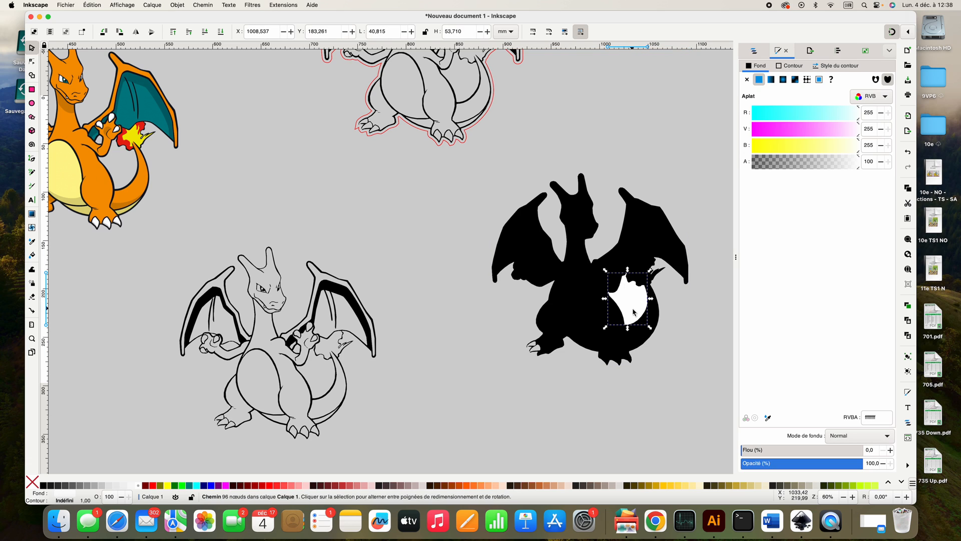
{"action": "left_click", "coordinate": [659, 243], "text": "shift"}
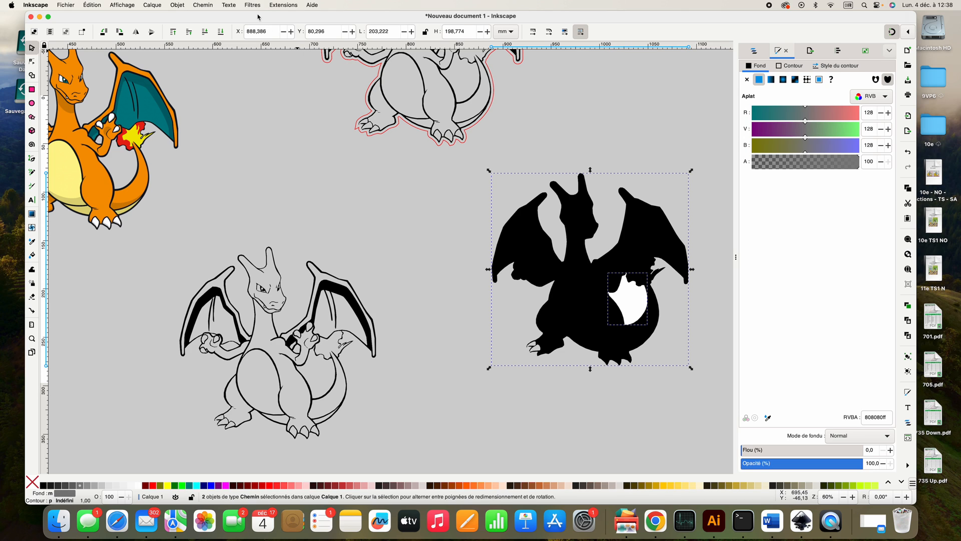
{"action": "left_click", "coordinate": [203, 5]}
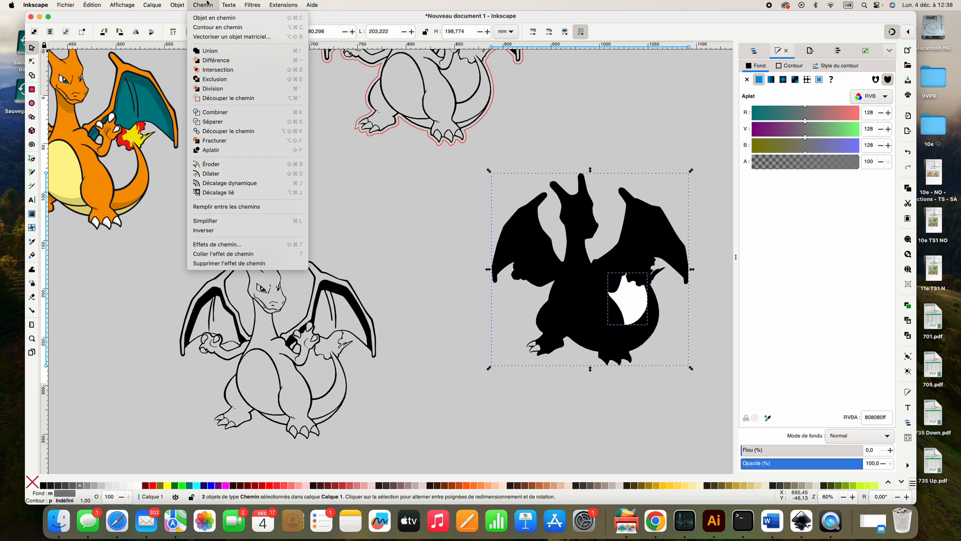
{"action": "left_click", "coordinate": [219, 63]}
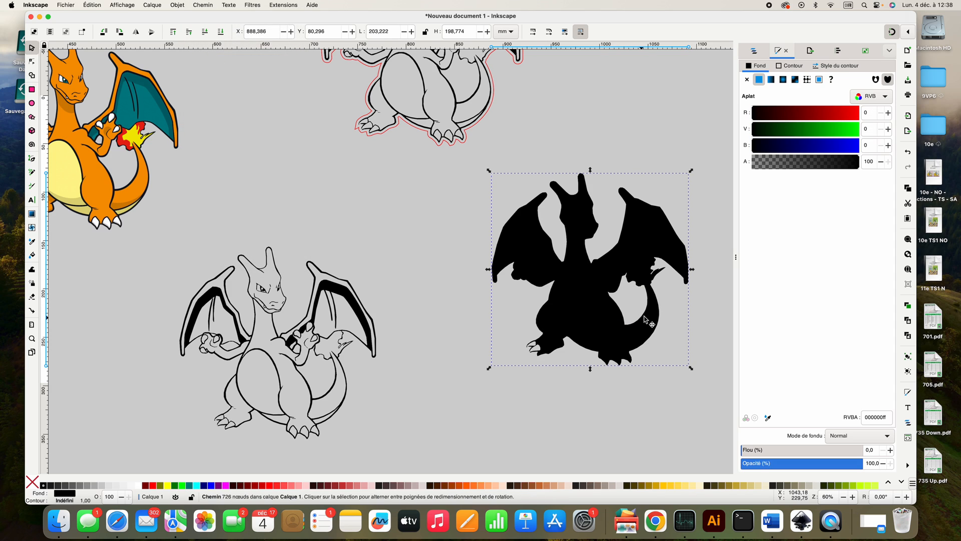
{"action": "left_click_drag", "start_coordinate": [596, 305], "coordinate": [569, 316]}
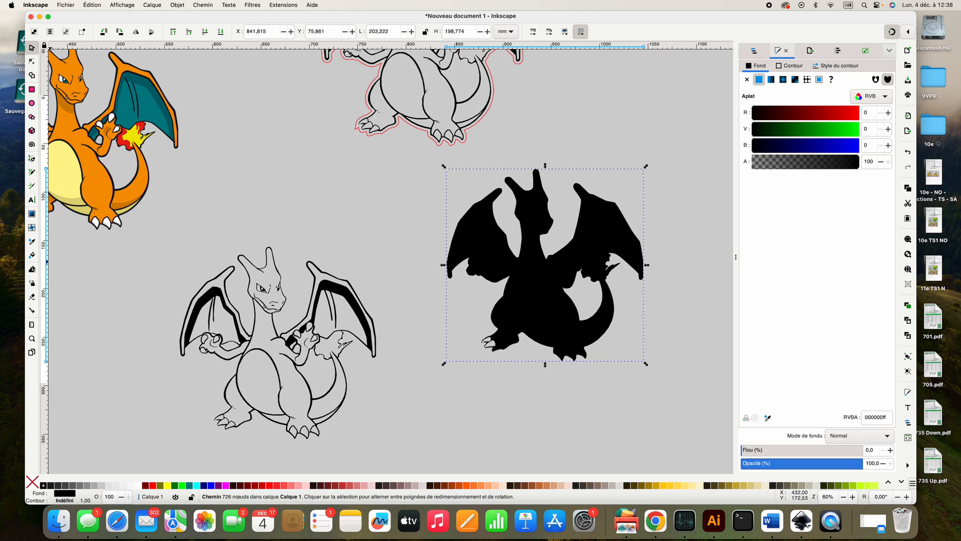
- Delete a first group of nodes around the hollow claws on the silhouette's left-hand foot
{"action": "left_click", "coordinate": [31, 339]}
{"action": "left_click", "coordinate": [485, 344]}
{"action": "left_click", "coordinate": [485, 343]}
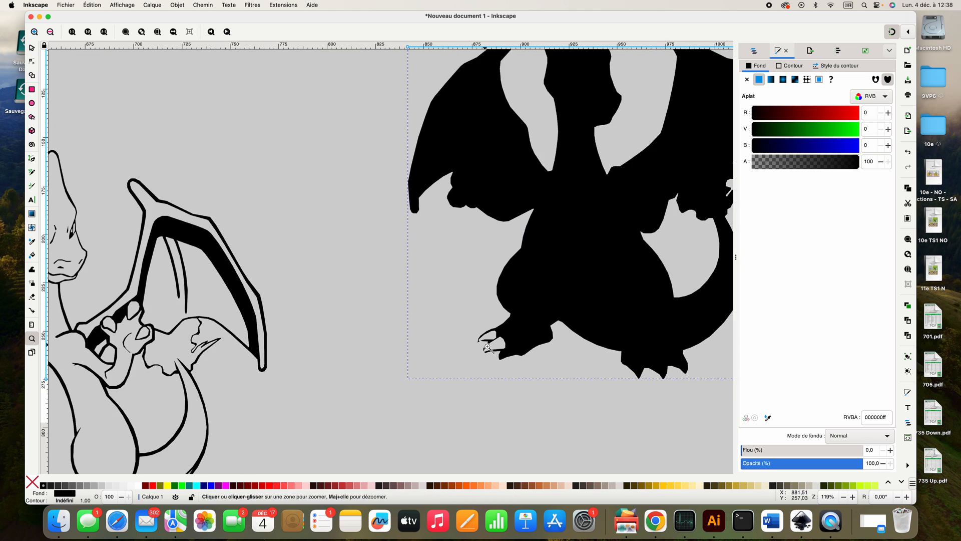
{"action": "left_click", "coordinate": [485, 344]}
{"action": "left_click", "coordinate": [485, 344]}
{"action": "left_click", "coordinate": [484, 343]}
{"action": "left_click", "coordinate": [32, 61]}
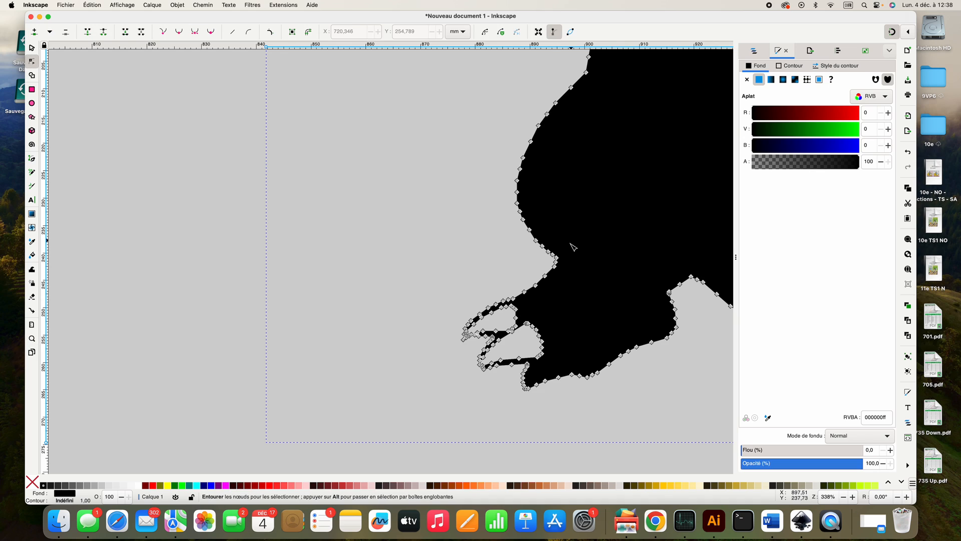
{"action": "left_click_drag", "start_coordinate": [576, 311], "coordinate": [515, 374]}
{"action": "key", "text": "Delete"}
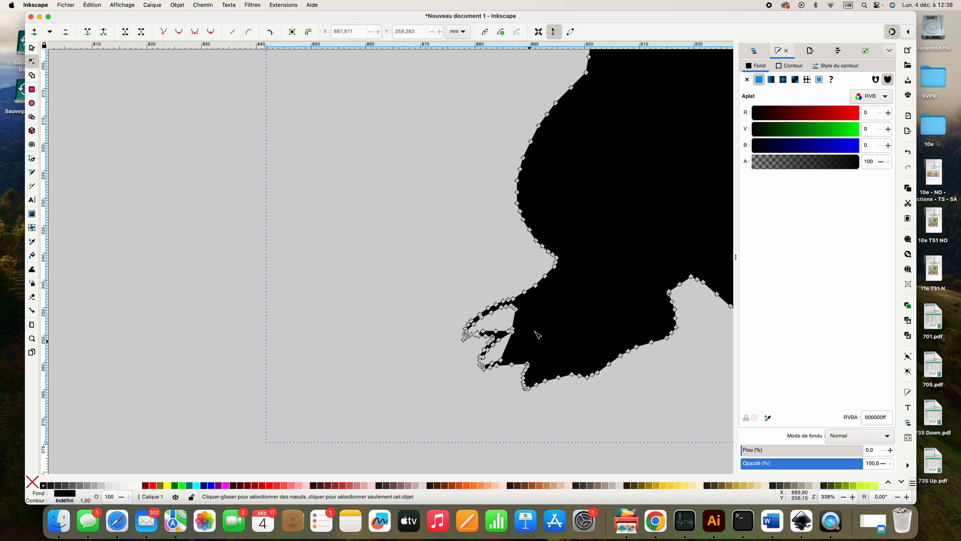
- Delete the remaining inner nodes of the two hollow claws so that they become solid
{"action": "left_click_drag", "start_coordinate": [514, 308], "coordinate": [473, 324]}
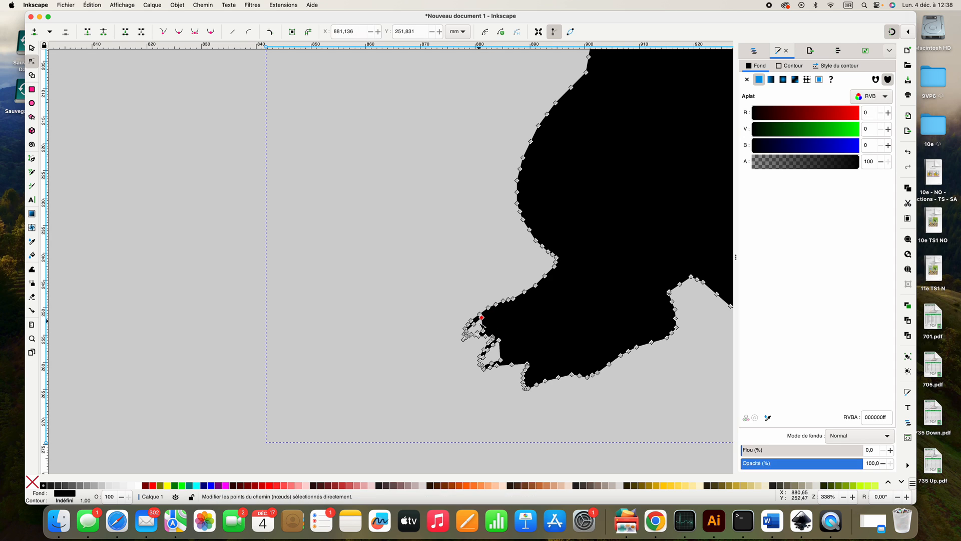
{"action": "key", "text": "Delete"}
{"action": "left_click", "coordinate": [483, 330]}
{"action": "key", "text": "Delete"}
{"action": "left_click", "coordinate": [500, 341]}
{"action": "key", "text": "Delete"}
{"action": "left_click", "coordinate": [494, 345]}
{"action": "key", "text": "Delete"}
{"action": "left_click", "coordinate": [501, 360]}
{"action": "key", "text": "Delete"}
{"action": "left_click", "coordinate": [492, 363]}
{"action": "key", "text": "Delete"}
{"action": "left_click", "coordinate": [477, 332]}
{"action": "key", "text": "Delete"}
- Reposition the stray nodes at the tips of the two claws to close their small notches
{"action": "left_click", "coordinate": [32, 339]}
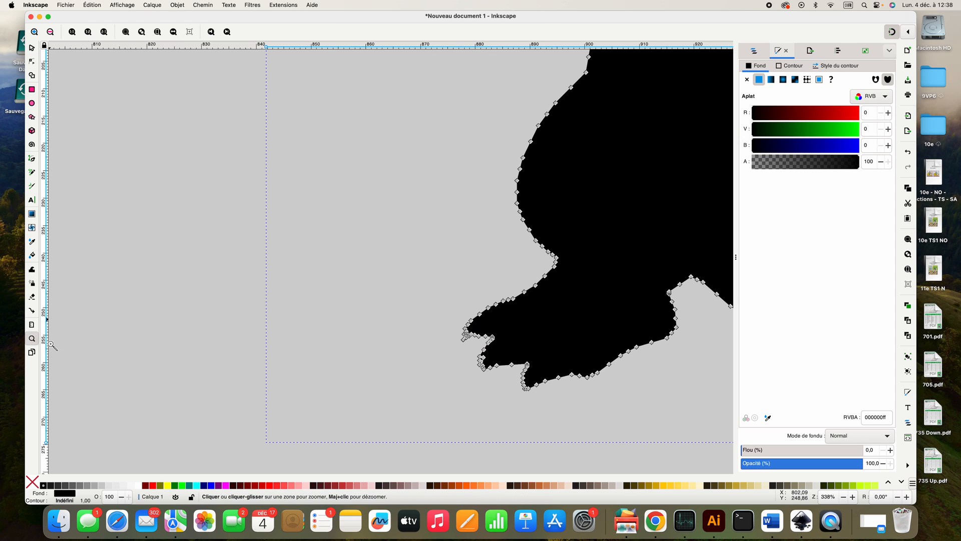
{"action": "left_click", "coordinate": [490, 343]}
{"action": "left_click", "coordinate": [489, 342]}
{"action": "left_click", "coordinate": [489, 342]}
{"action": "left_click", "coordinate": [489, 341]}
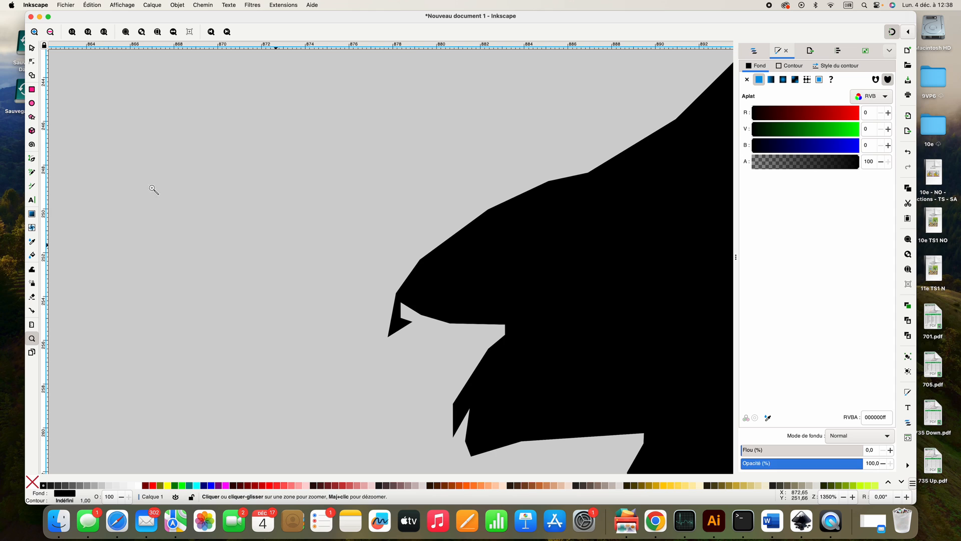
{"action": "left_click", "coordinate": [32, 62]}
{"action": "left_click_drag", "start_coordinate": [402, 304], "coordinate": [425, 318]}
{"action": "left_click_drag", "start_coordinate": [470, 407], "coordinate": [455, 445]}
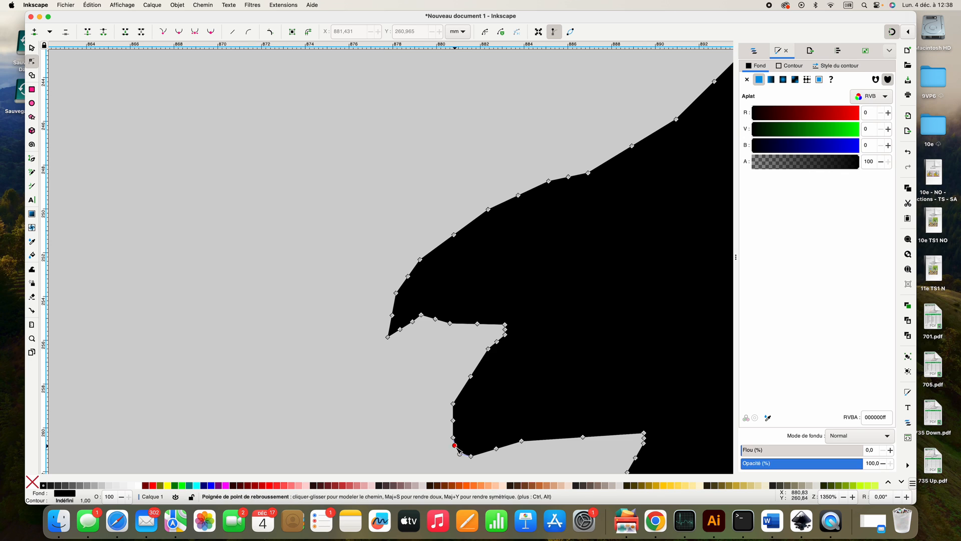
- Remove the silhouette's fill and give it a flat red contour (RGB 255, 0, 0)
{"action": "key", "text": "z"}
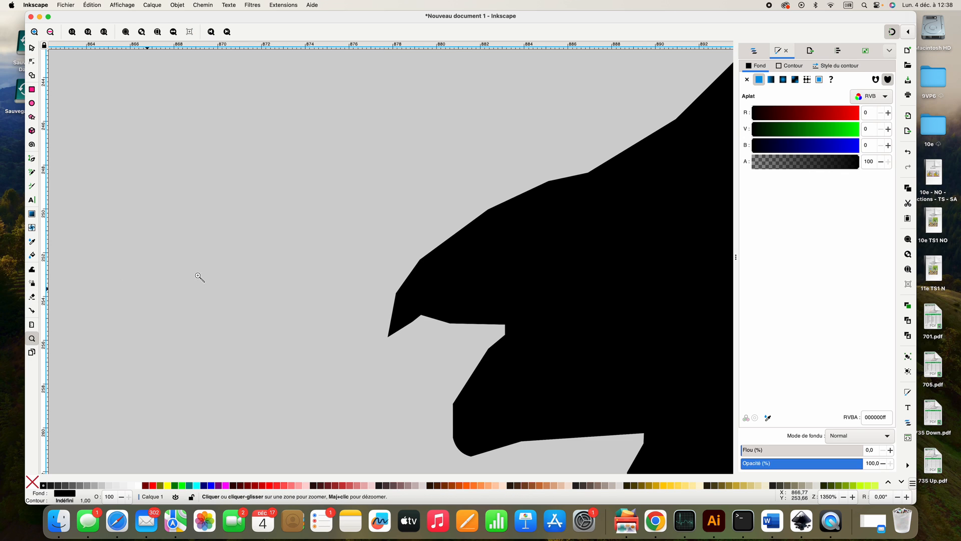
{"action": "left_click", "coordinate": [492, 216]}
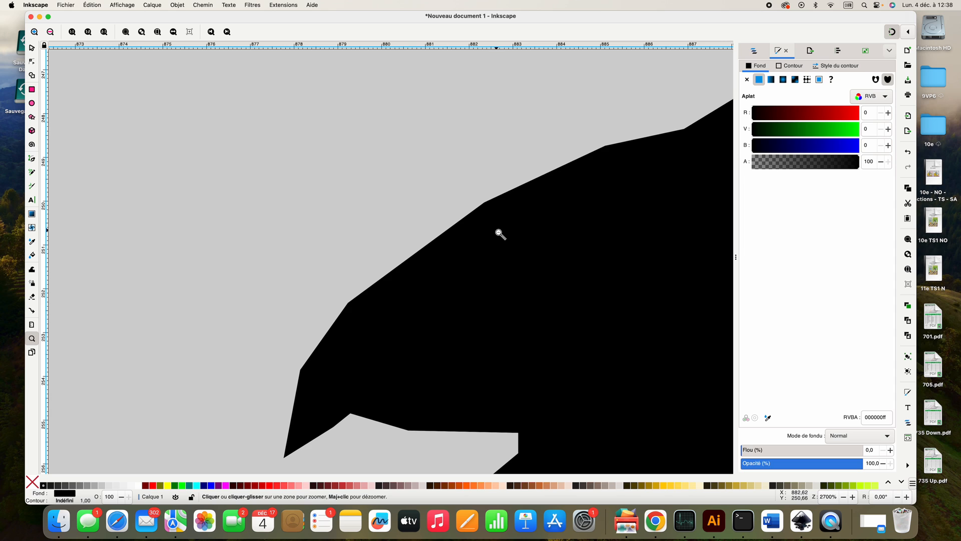
{"action": "left_click", "coordinate": [504, 232], "text": "shift"}
{"action": "left_click", "coordinate": [603, 236], "text": "shift"}
{"action": "left_click", "coordinate": [646, 217], "text": "shift"}
{"action": "left_click", "coordinate": [691, 174], "text": "shift"}
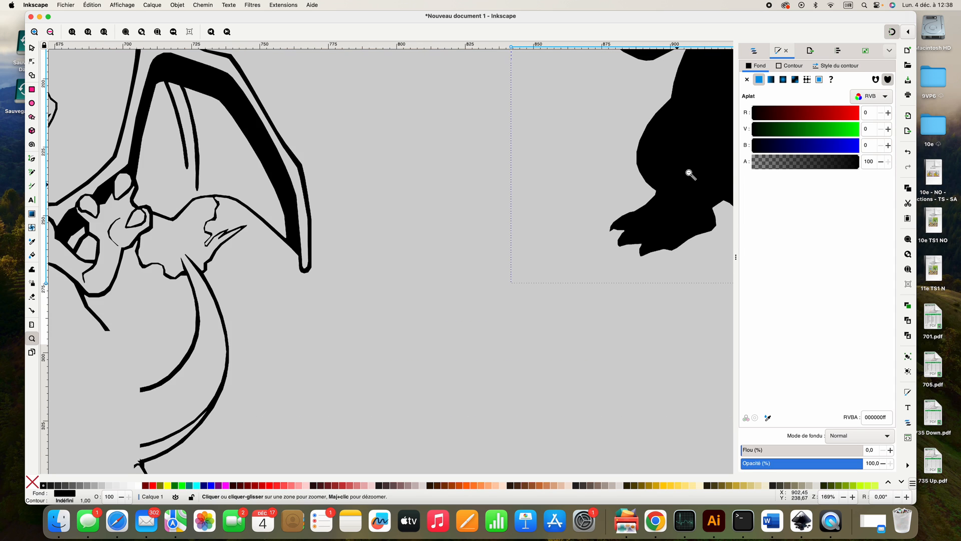
{"action": "left_click", "coordinate": [691, 174], "text": "shift"}
{"action": "left_click", "coordinate": [690, 174], "text": "shift"}
{"action": "left_click_drag", "start_coordinate": [690, 173], "coordinate": [463, 349]}
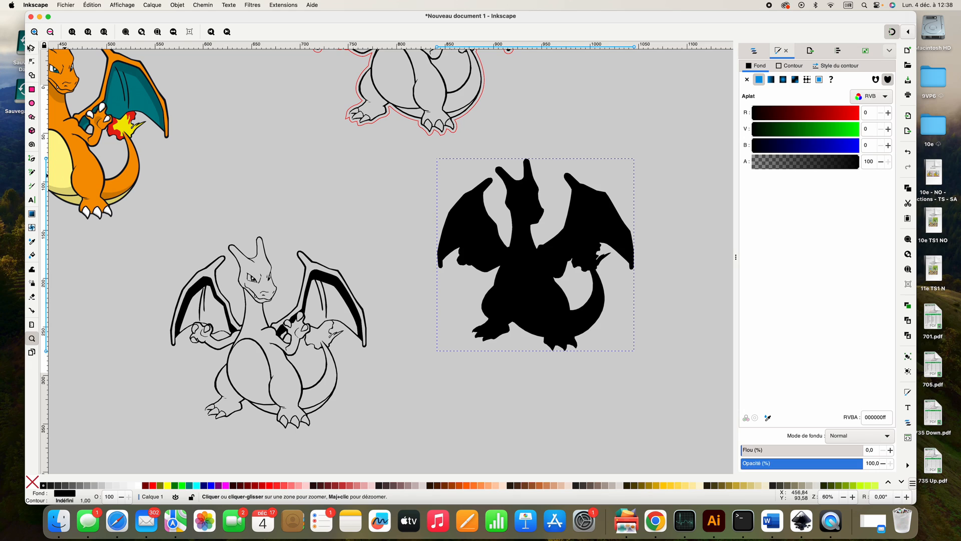
{"action": "left_click", "coordinate": [34, 49]}
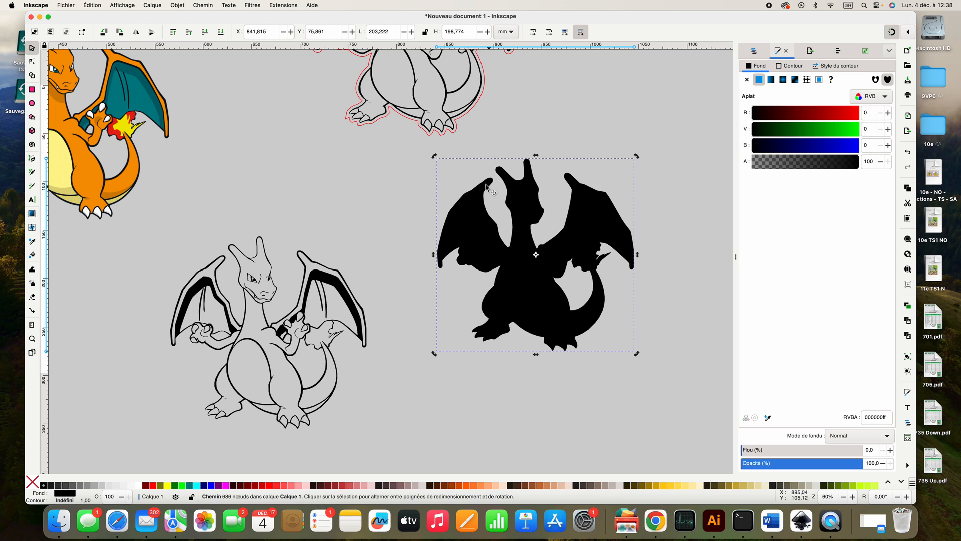
{"action": "left_click", "coordinate": [748, 79]}
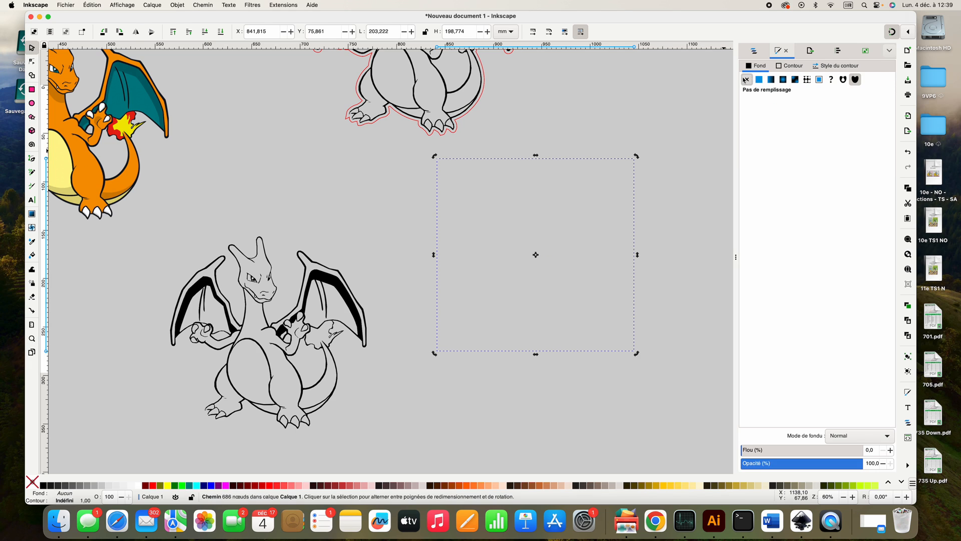
{"action": "left_click", "coordinate": [793, 65]}
{"action": "left_click", "coordinate": [767, 79]}
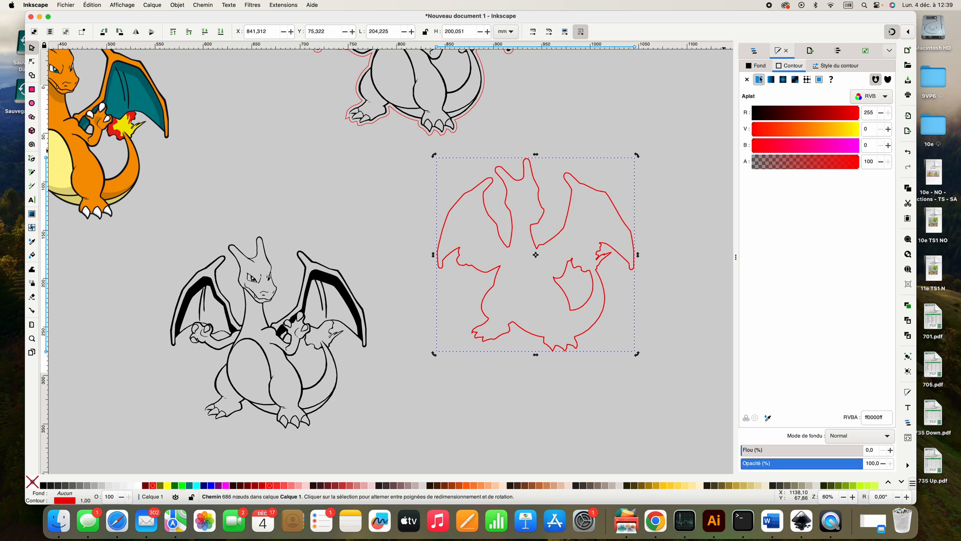
- Set the red contour's thickness to 0.5 mm
{"action": "left_click", "coordinate": [837, 66]}
{"action": "type", "text": "0,5"}
{"action": "key", "text": "Return"}
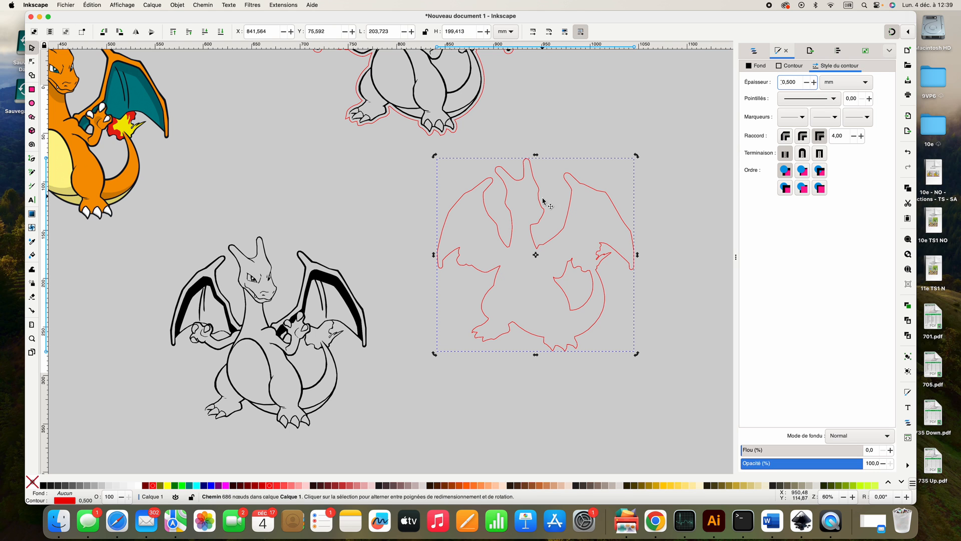
- Place the red contour over the second line drawing and dilate it five times to offset it outward
{"action": "left_click_drag", "start_coordinate": [541, 205], "coordinate": [282, 296]}
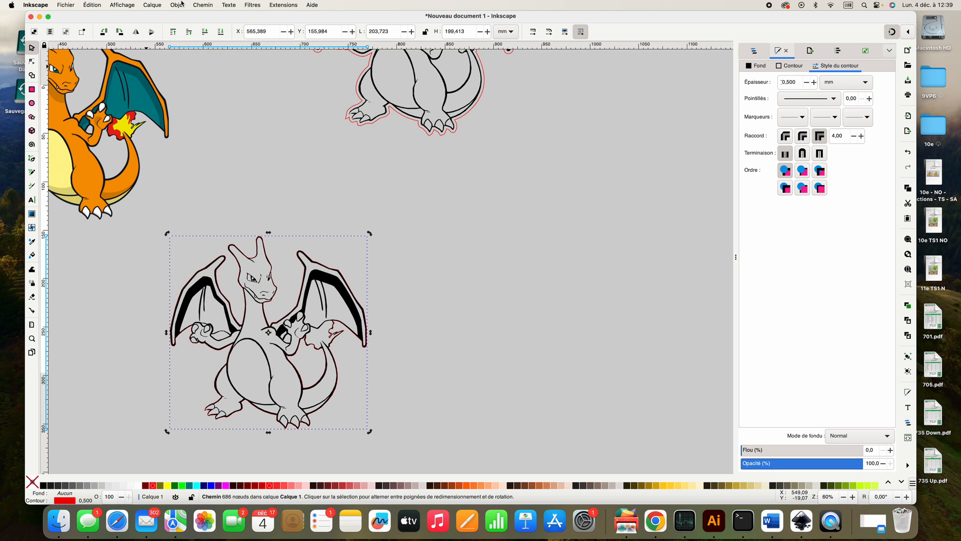
{"action": "left_click", "coordinate": [204, 5]}
{"action": "left_click", "coordinate": [220, 174]}
{"action": "left_click", "coordinate": [196, 5]}
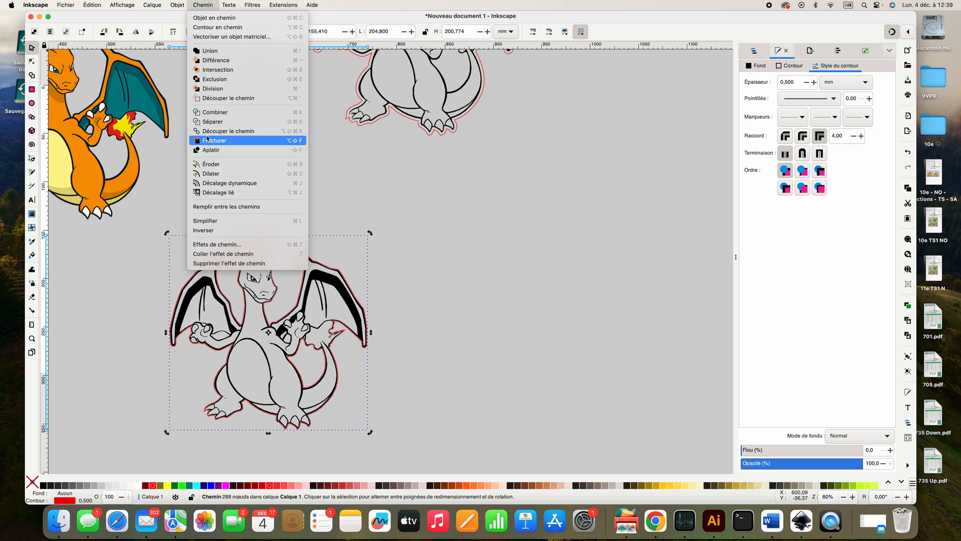
{"action": "left_click", "coordinate": [211, 174]}
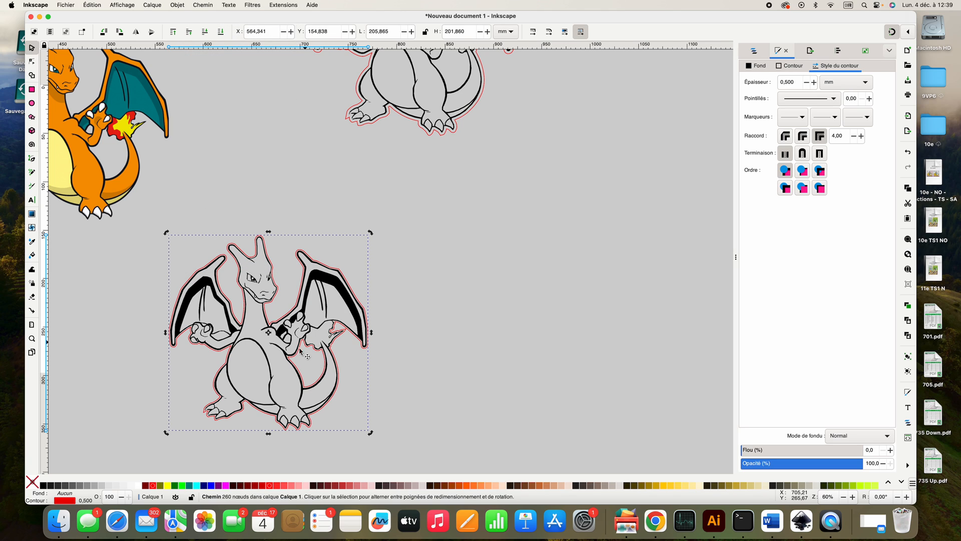
{"action": "left_click", "coordinate": [196, 4]}
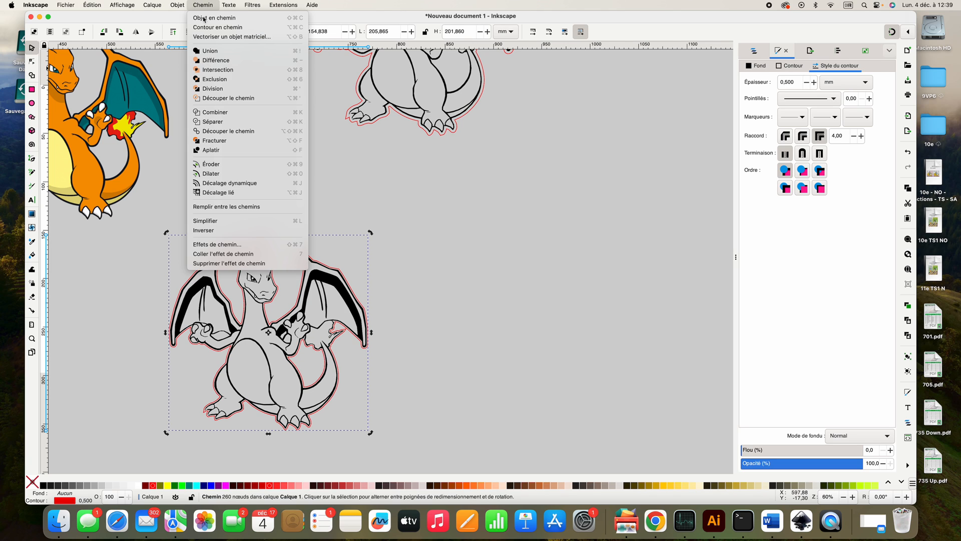
{"action": "left_click", "coordinate": [211, 174]}
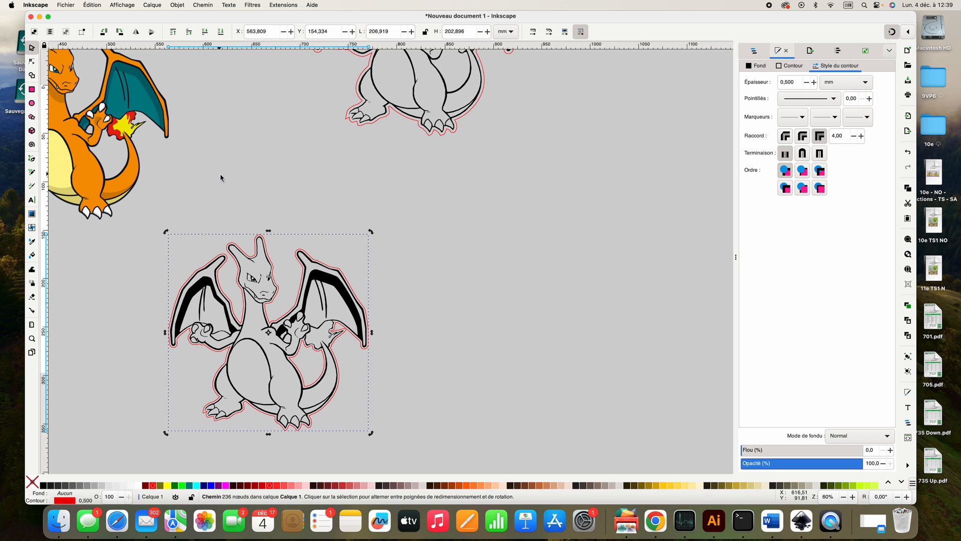
{"action": "left_click", "coordinate": [199, 4]}
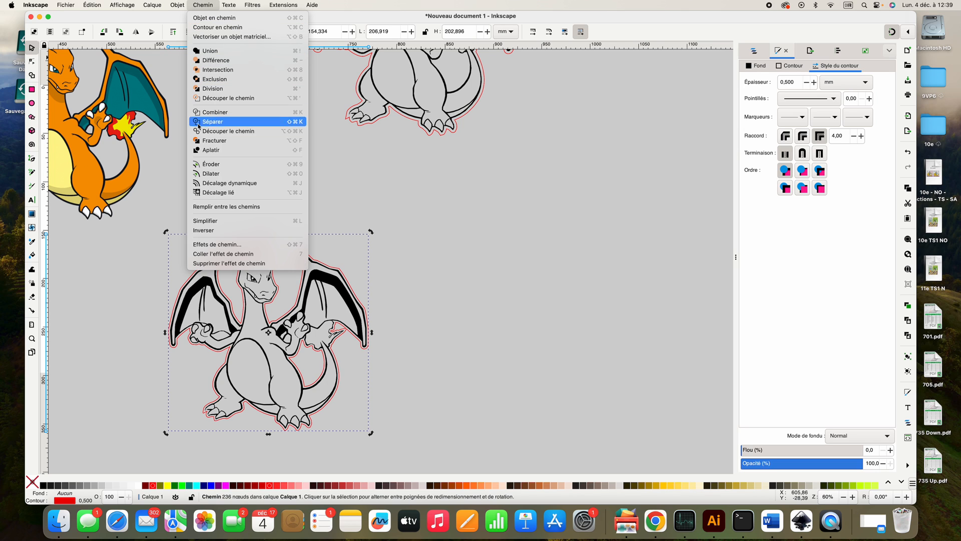
{"action": "left_click", "coordinate": [220, 175]}
{"action": "left_click", "coordinate": [203, 4]}
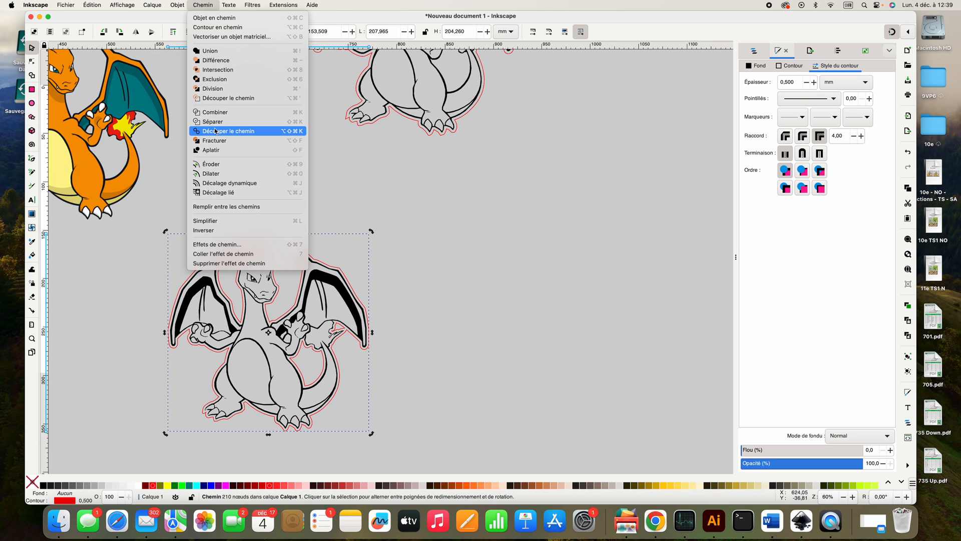
{"action": "left_click", "coordinate": [222, 176]}
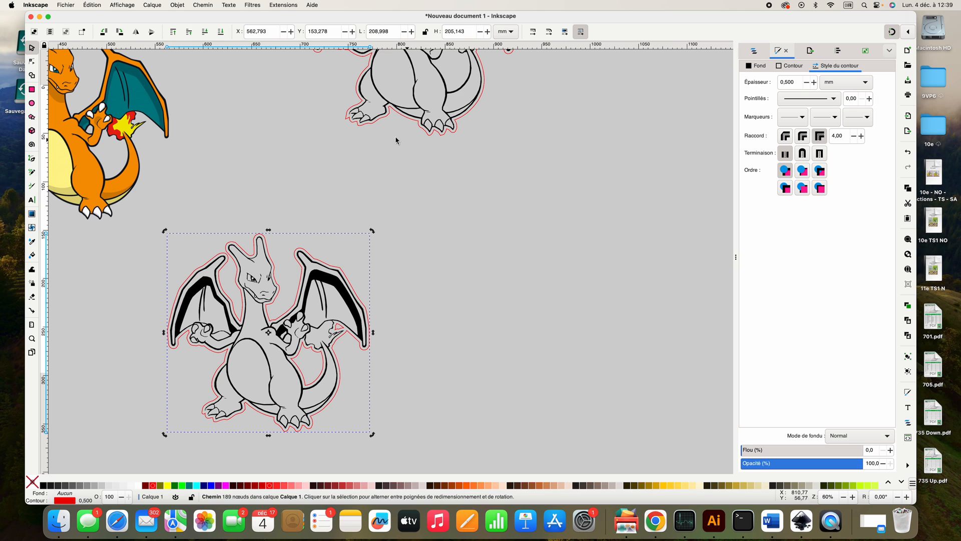
- Select the second line drawing with its red contour and move both to about X 581 mm, Y 30 mm, near the first version
{"action": "scroll", "coordinate": [466, 202], "scroll_direction": "up", "scroll_amount": 7}
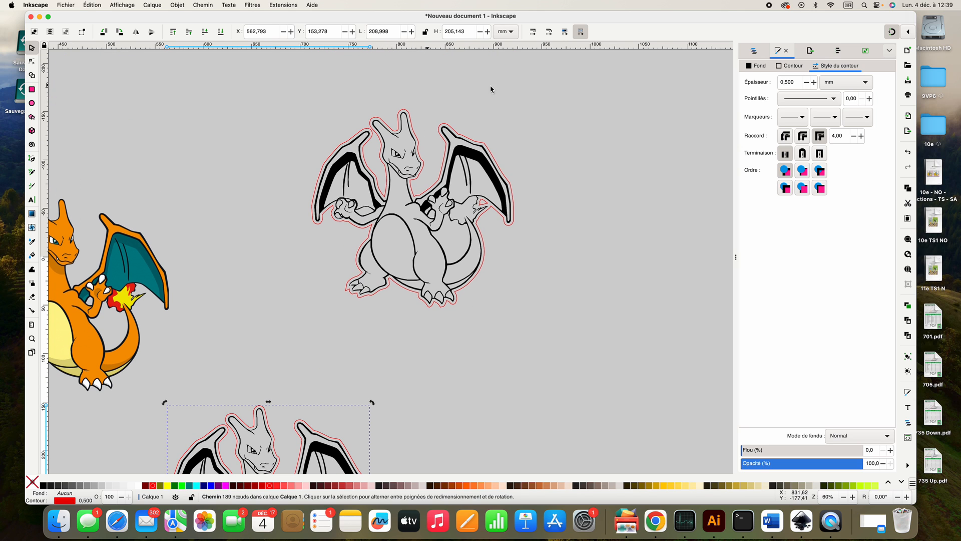
{"action": "scroll", "coordinate": [360, 275], "scroll_direction": "down", "scroll_amount": 7}
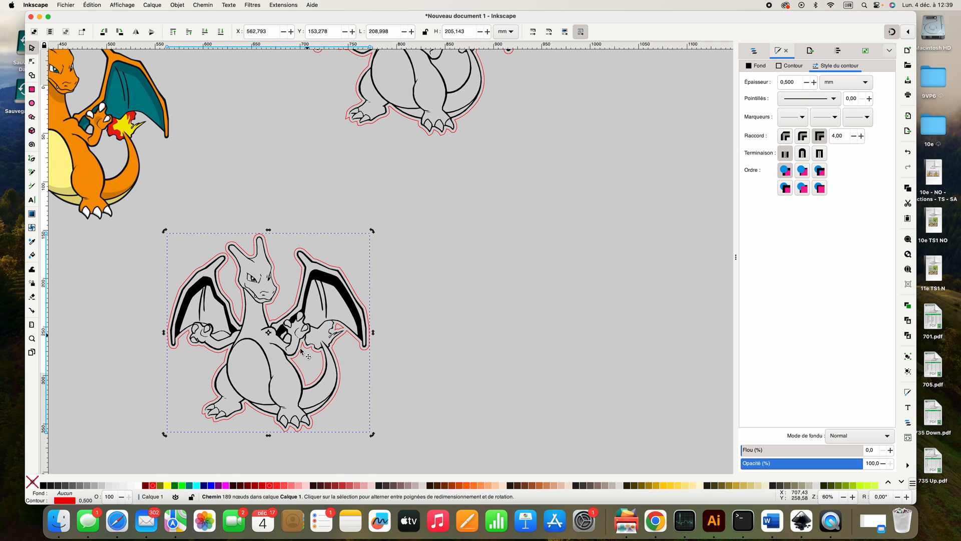
{"action": "scroll", "coordinate": [379, 327], "scroll_direction": "down", "scroll_amount": 3}
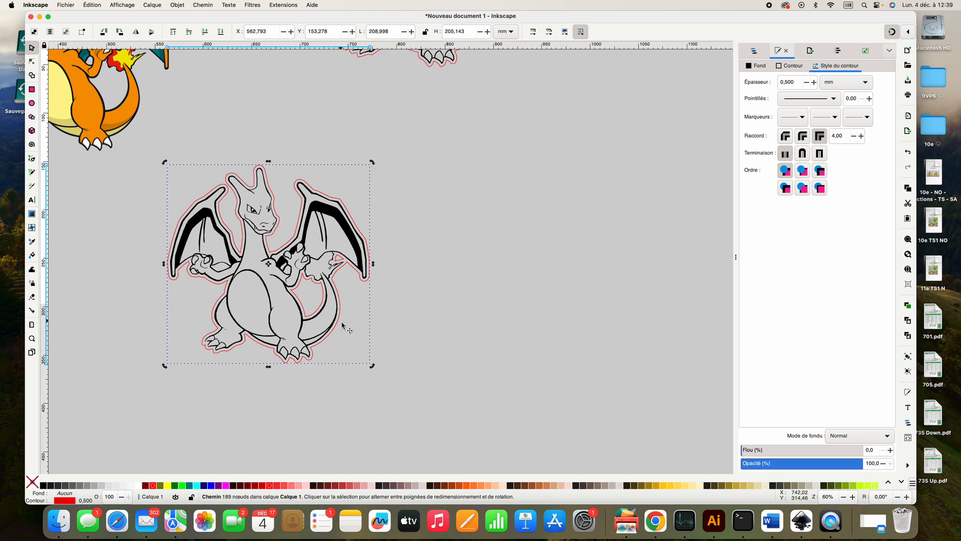
{"action": "left_click", "coordinate": [418, 305]}
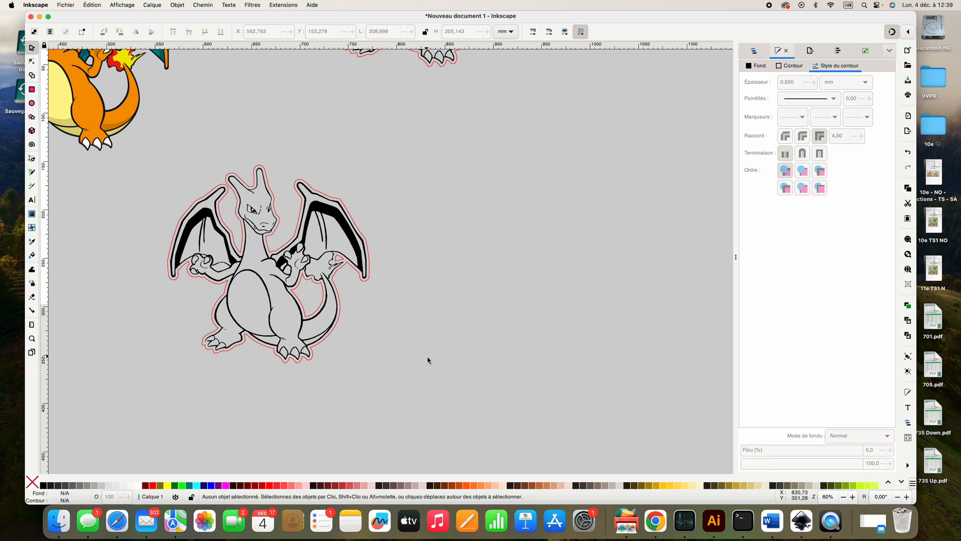
{"action": "scroll", "coordinate": [440, 280], "scroll_direction": "up", "scroll_amount": 1}
{"action": "left_click_drag", "start_coordinate": [430, 173], "coordinate": [140, 427]}
{"action": "left_click_drag", "start_coordinate": [238, 233], "coordinate": [257, 116]}
{"action": "left_click", "coordinate": [536, 175]}
{"action": "scroll", "coordinate": [542, 188], "scroll_direction": "up", "scroll_amount": 3}
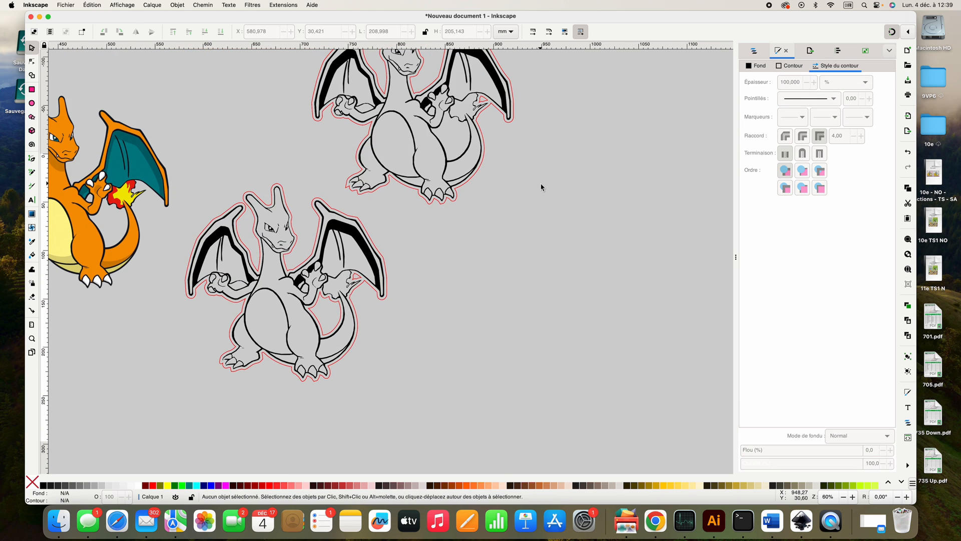
{"action": "scroll", "coordinate": [542, 187], "scroll_direction": "up", "scroll_amount": 1}
{"action": "scroll", "coordinate": [537, 193], "scroll_direction": "up", "scroll_amount": 1}
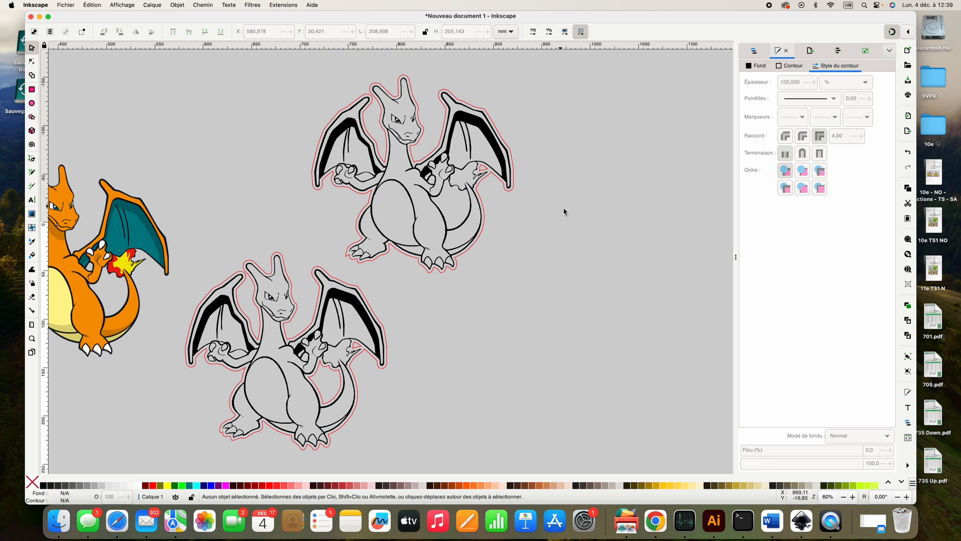